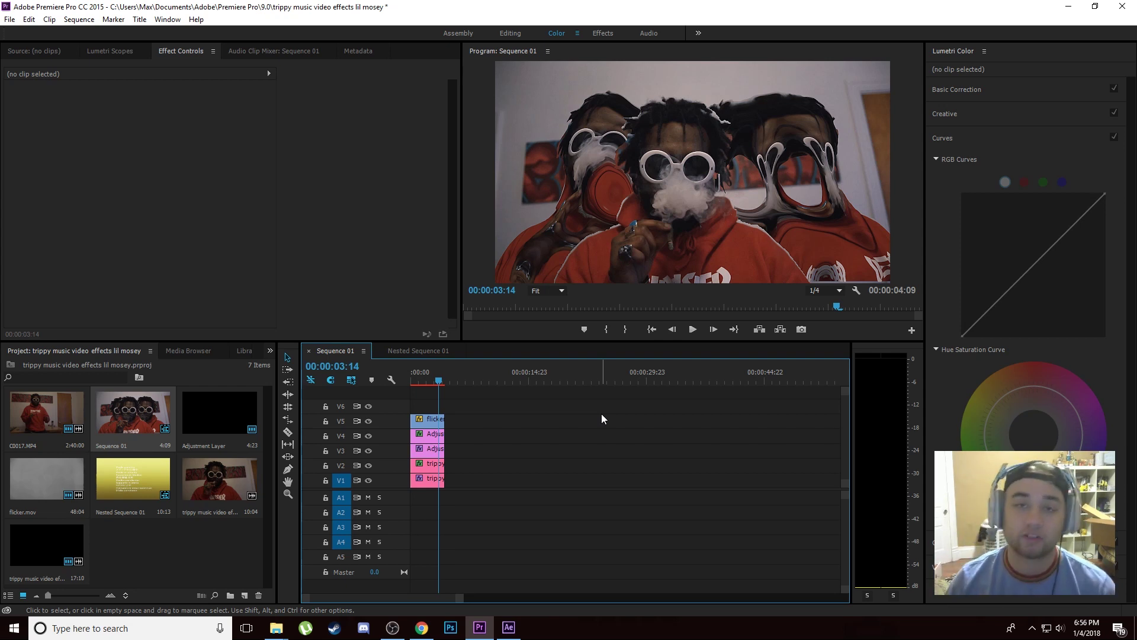
Switch from Premiere Pro to the Lil Mosey - Pull Up YouTube video in Chrome
{"action": "left_click", "coordinate": [420, 626]}
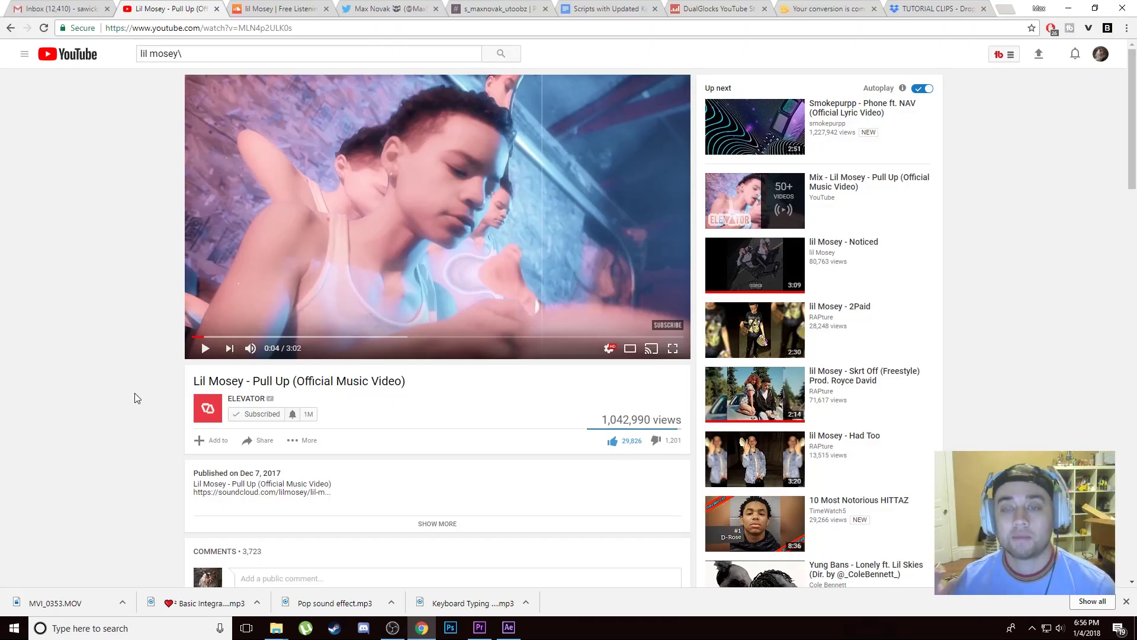
Watch the Pull Up reference video briefly in full screen, then return to Premiere Pro
{"action": "left_click", "coordinate": [673, 348]}
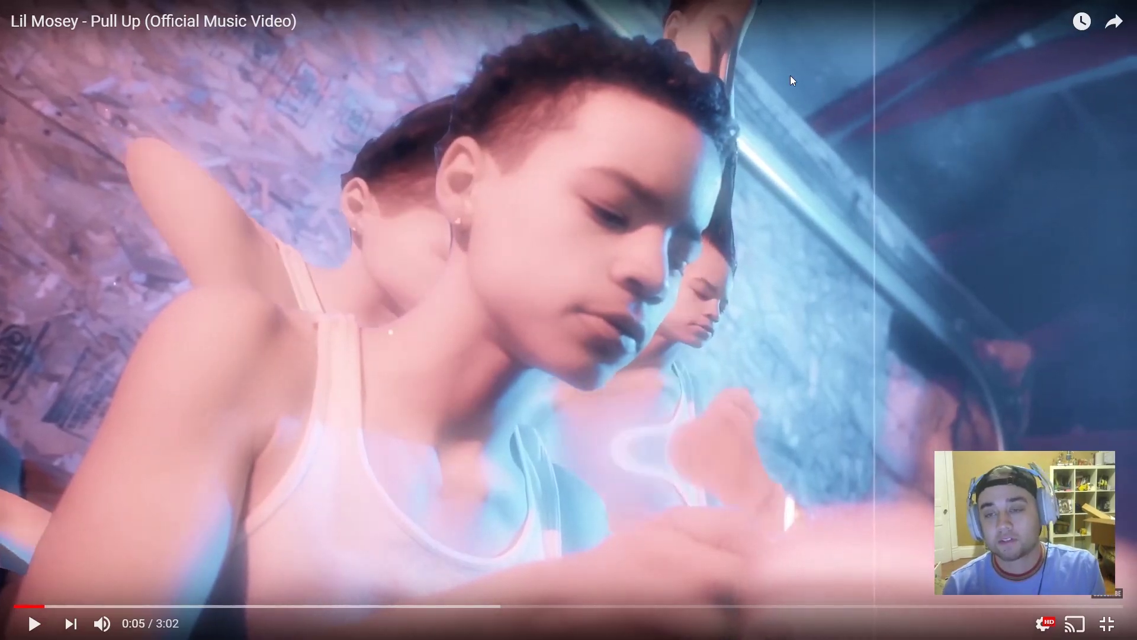
{"action": "key", "text": "Escape"}
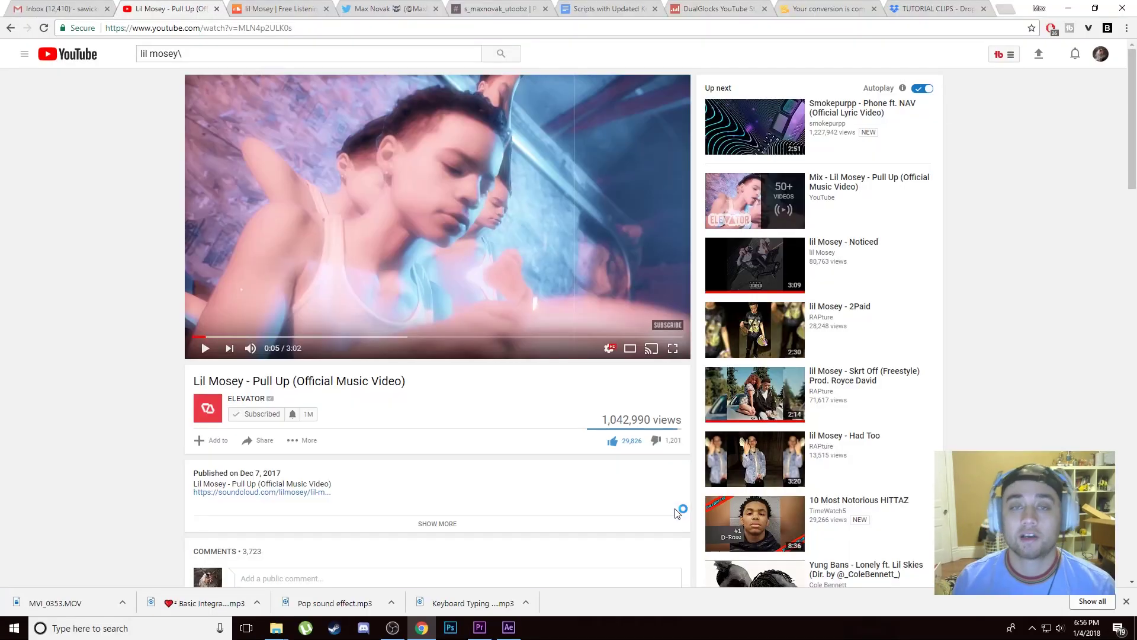
{"action": "left_click", "coordinate": [480, 627]}
Scrub through the finished trippy sequence, deselect the clips, and select C0017.MP4 in the Project panel
{"action": "left_click", "coordinate": [431, 384]}
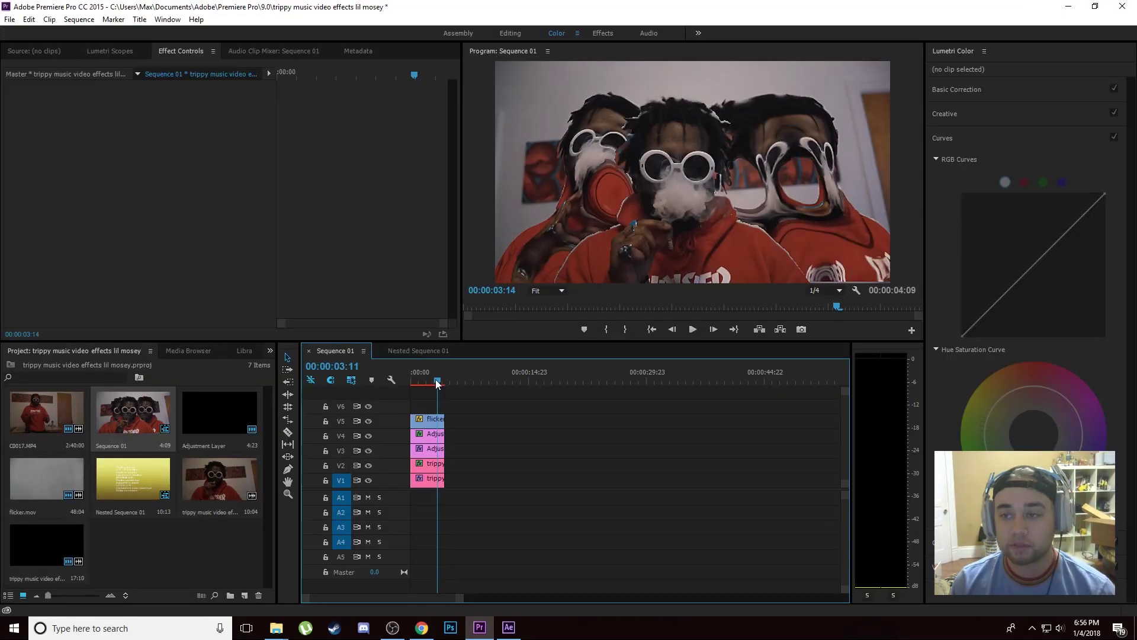
{"action": "mouse_move", "coordinate": [431, 384]}
{"action": "left_mouse_down"}
{"action": "mouse_move", "coordinate": [444, 384]}
{"action": "mouse_move", "coordinate": [415, 395]}
{"action": "mouse_move", "coordinate": [429, 395]}
{"action": "left_mouse_up"}
{"action": "left_click", "coordinate": [515, 424]}
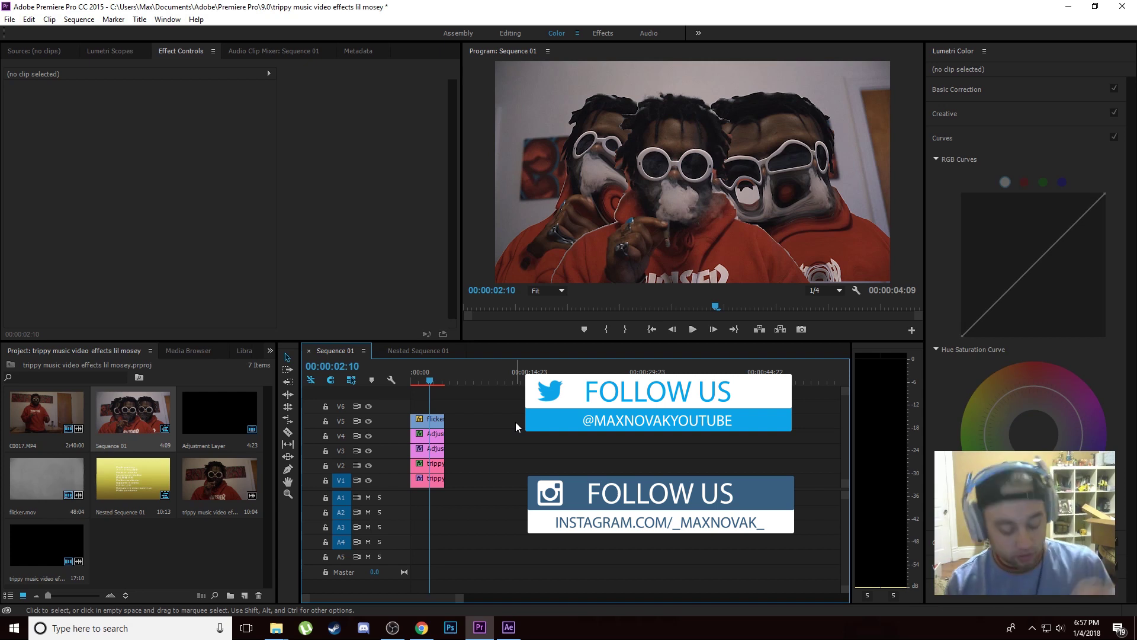
{"action": "left_click", "coordinate": [74, 417]}
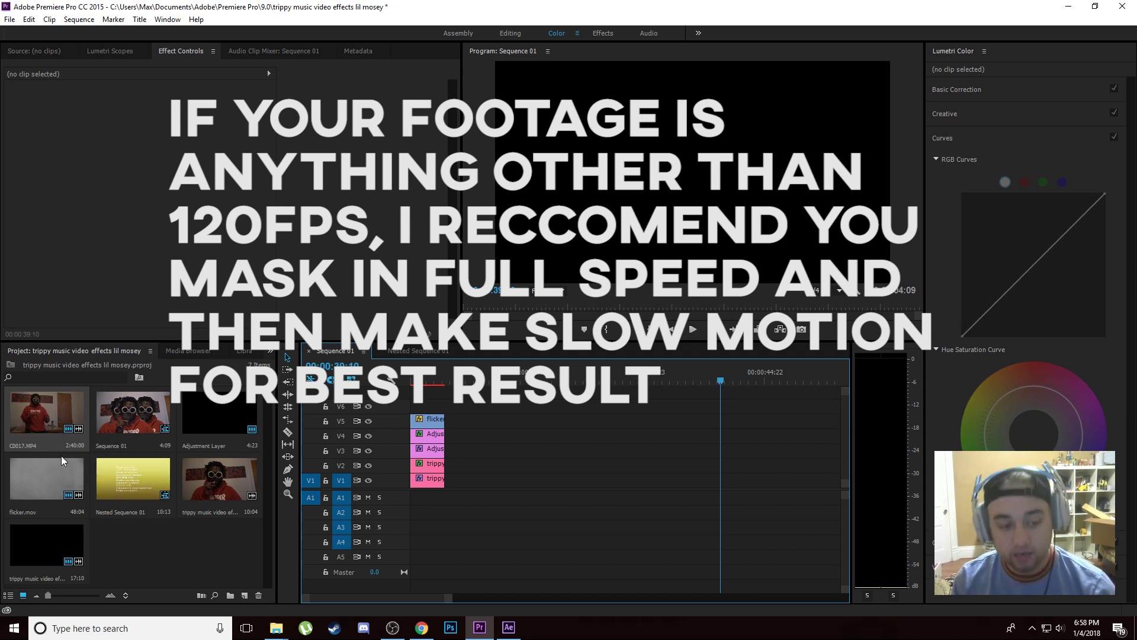
Interpret the C0017.MP4 footage at an assumed 24 fps
{"action": "right_click", "coordinate": [48, 424]}
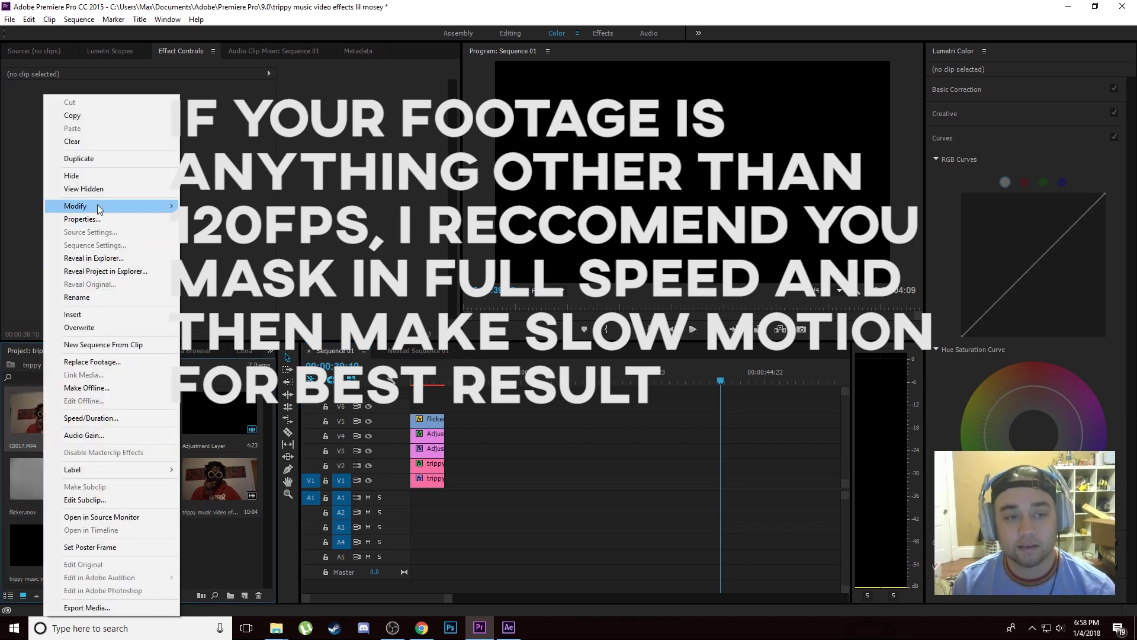
{"action": "mouse_move", "coordinate": [98, 205]}
{"action": "left_click", "coordinate": [216, 218]}
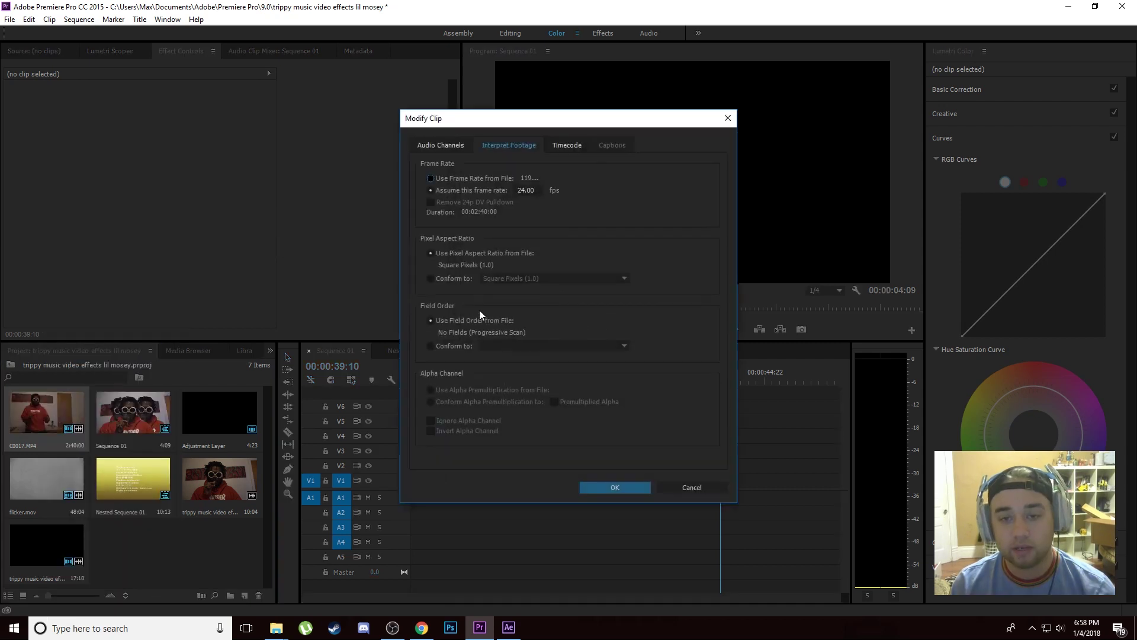
{"action": "left_click", "coordinate": [526, 190]}
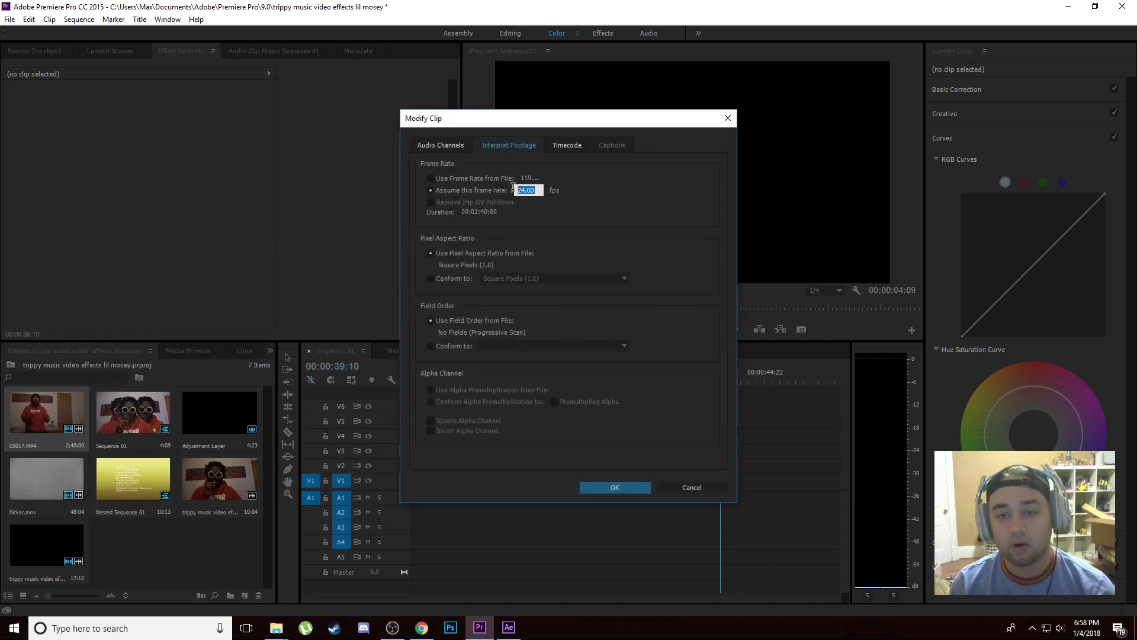
{"action": "left_click", "coordinate": [635, 494]}
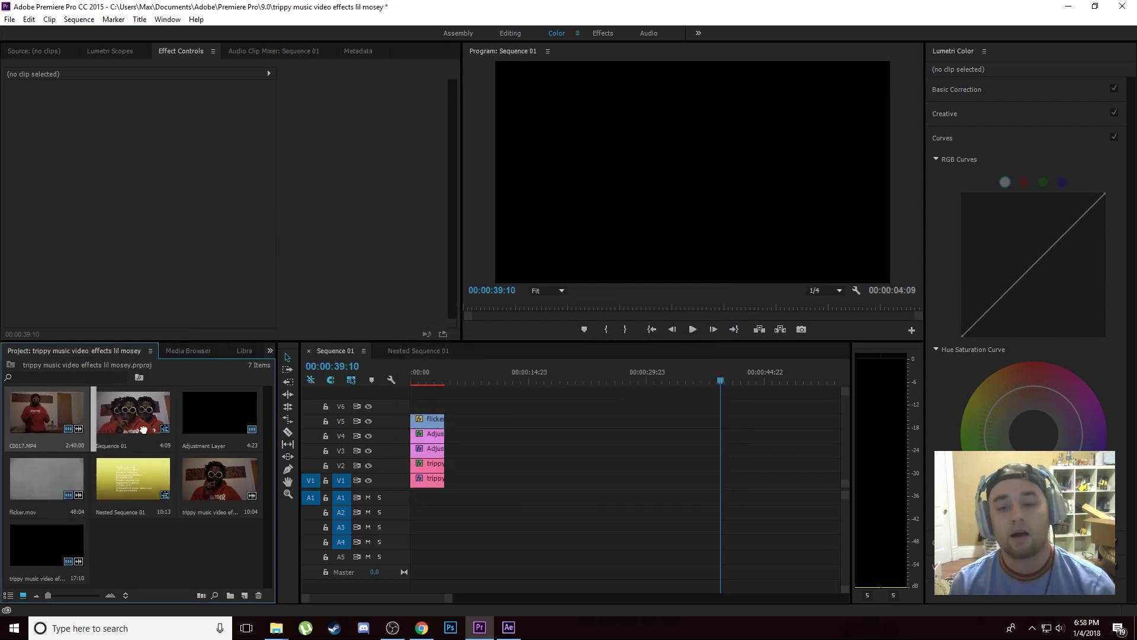
Play back the slowed-down C0017 clip in the timeline and bring up its options
{"action": "left_click", "coordinate": [687, 379]}
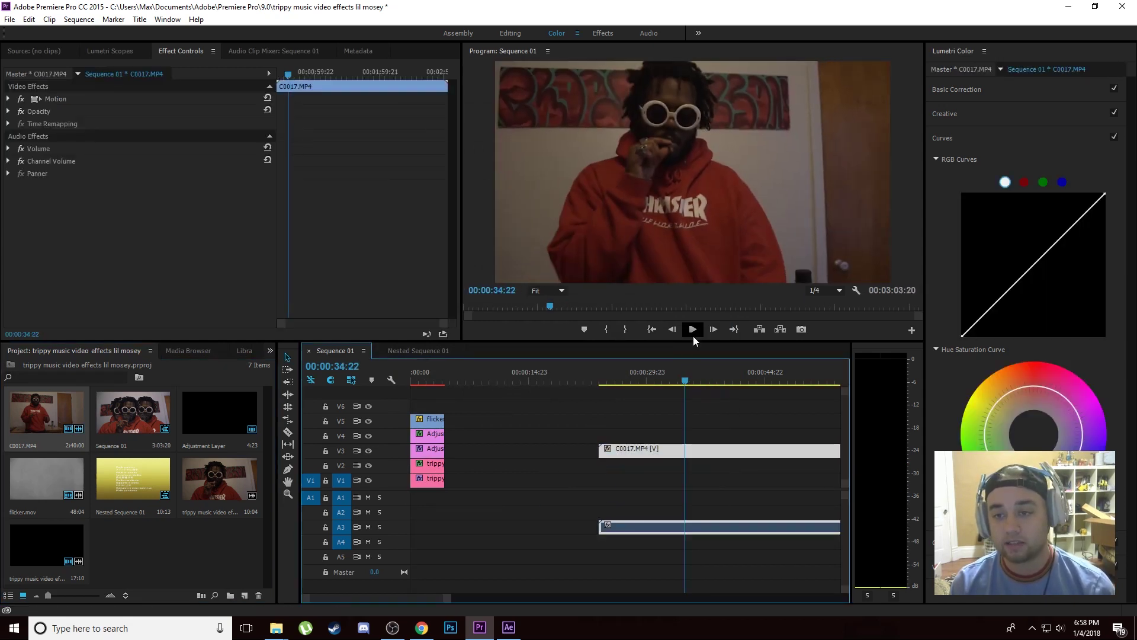
{"action": "left_click", "coordinate": [693, 334]}
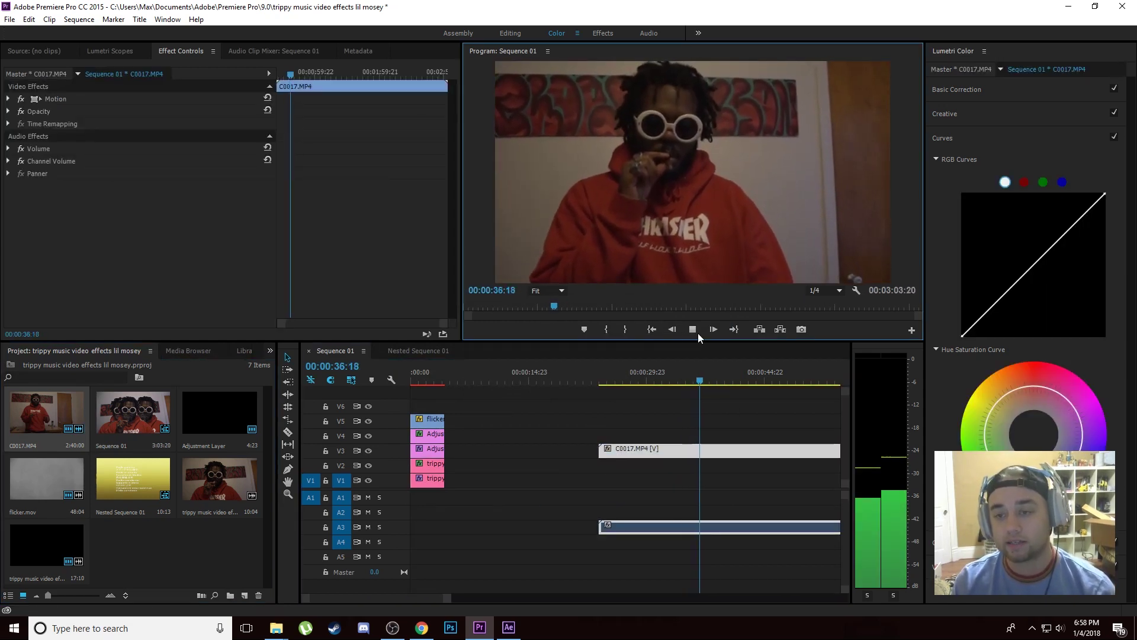
{"action": "right_click", "coordinate": [623, 448]}
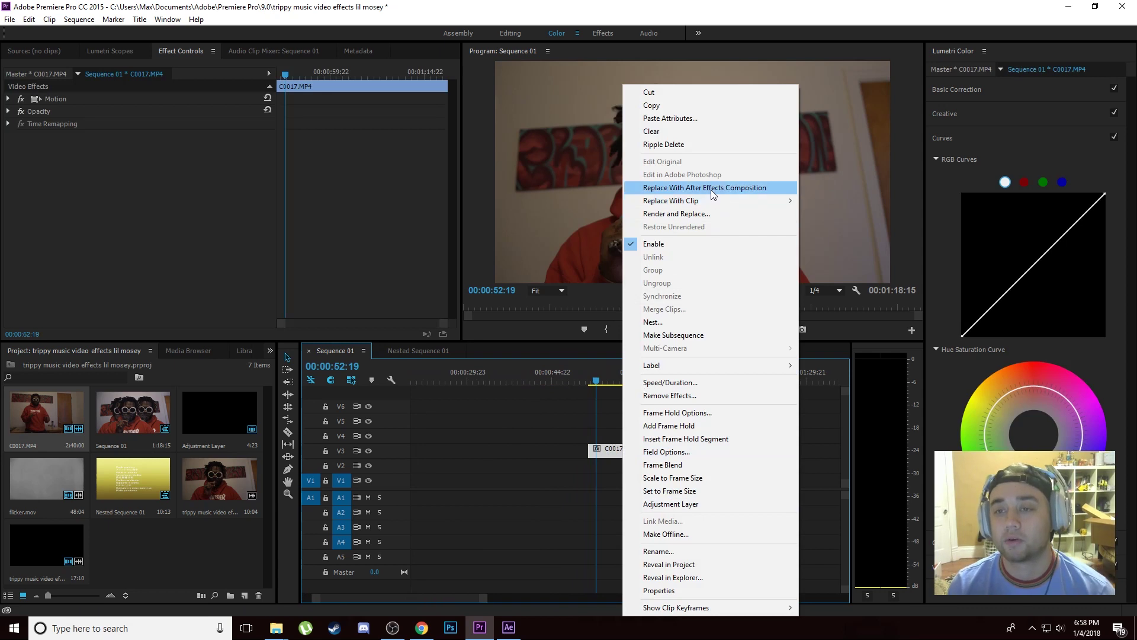
Replace the C0017 clip with an After Effects composition and move the time indicator to 0:00:00:00
{"action": "left_click", "coordinate": [496, 608]}
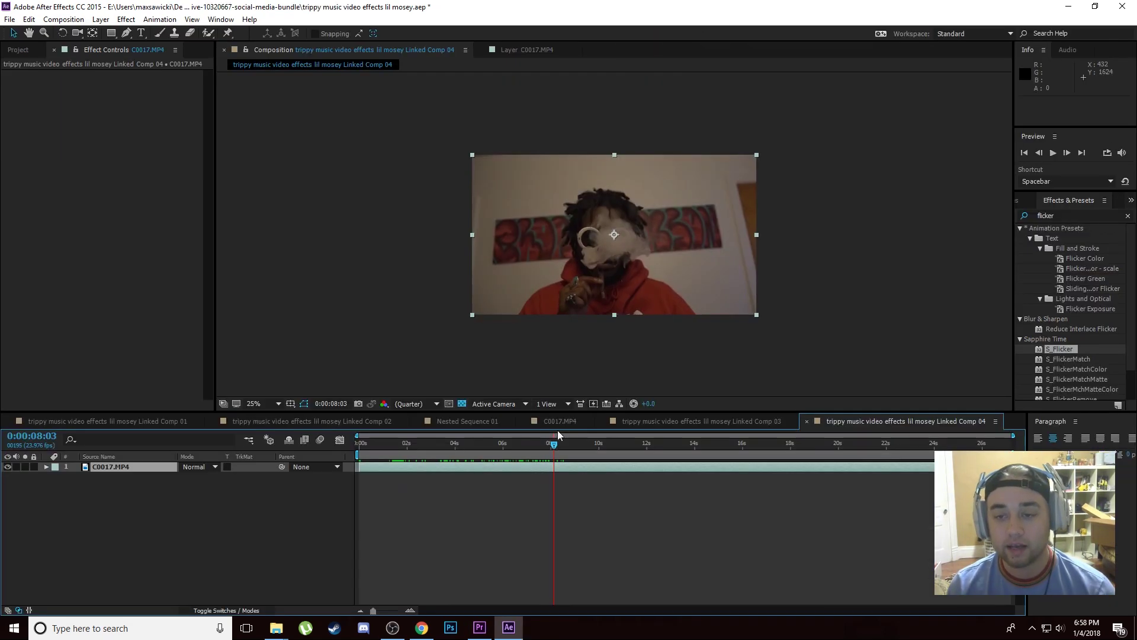
{"action": "left_click_drag", "start_coordinate": [555, 460], "coordinate": [357, 483]}
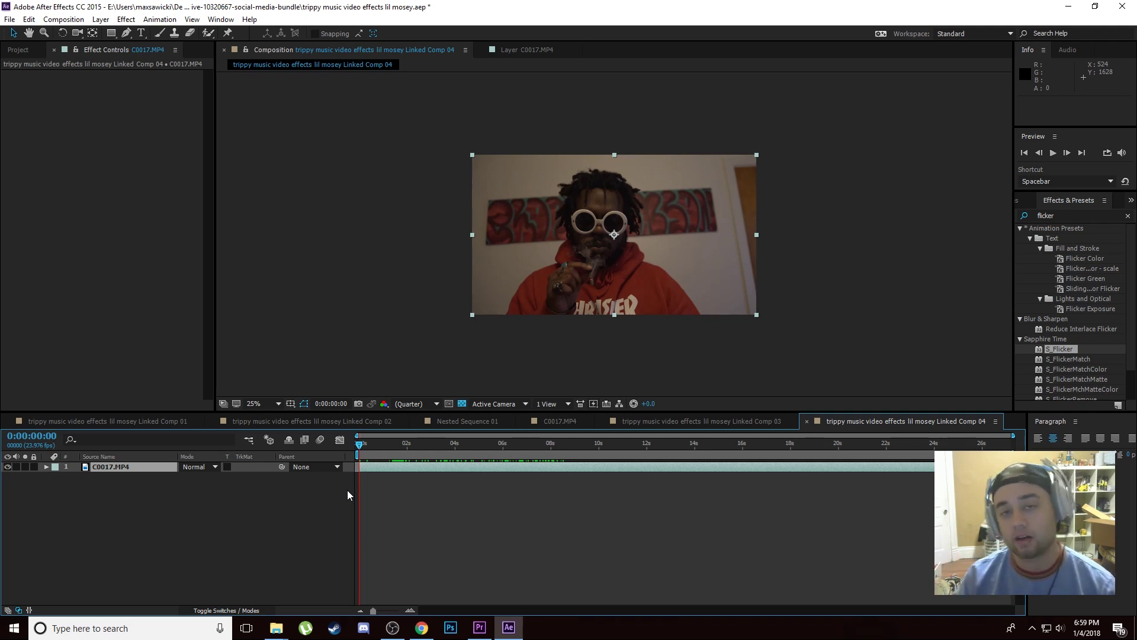
Change Linked Comp 04's frame rate from 23.976 to 24 fps in Composition Settings
{"action": "left_click", "coordinate": [47, 23]}
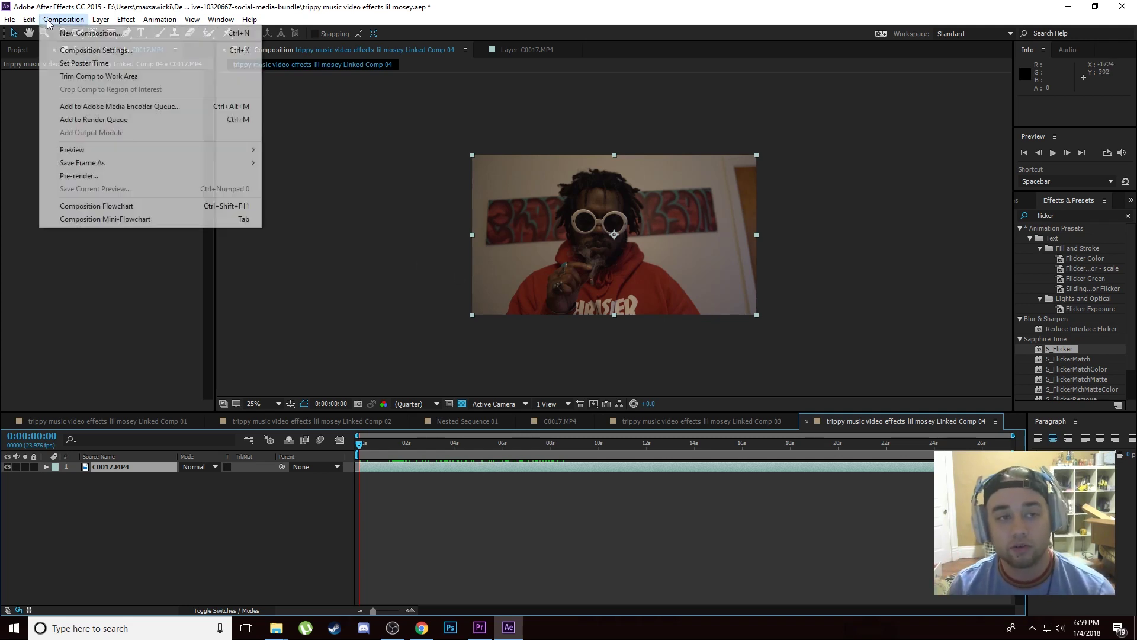
{"action": "left_click", "coordinate": [97, 51]}
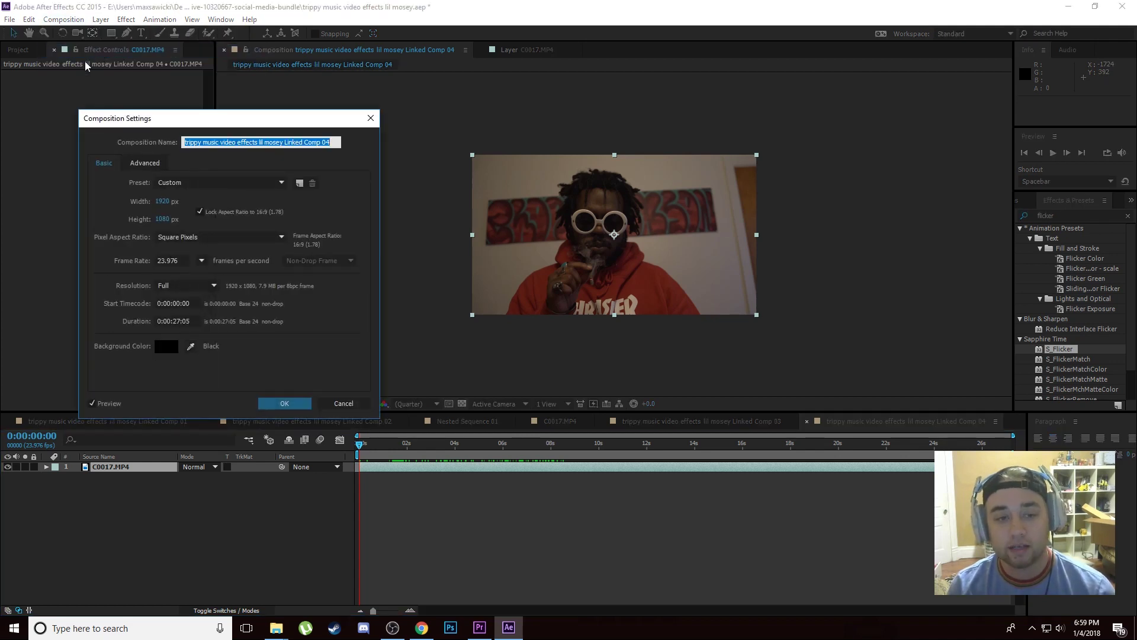
{"action": "left_click", "coordinate": [190, 264]}
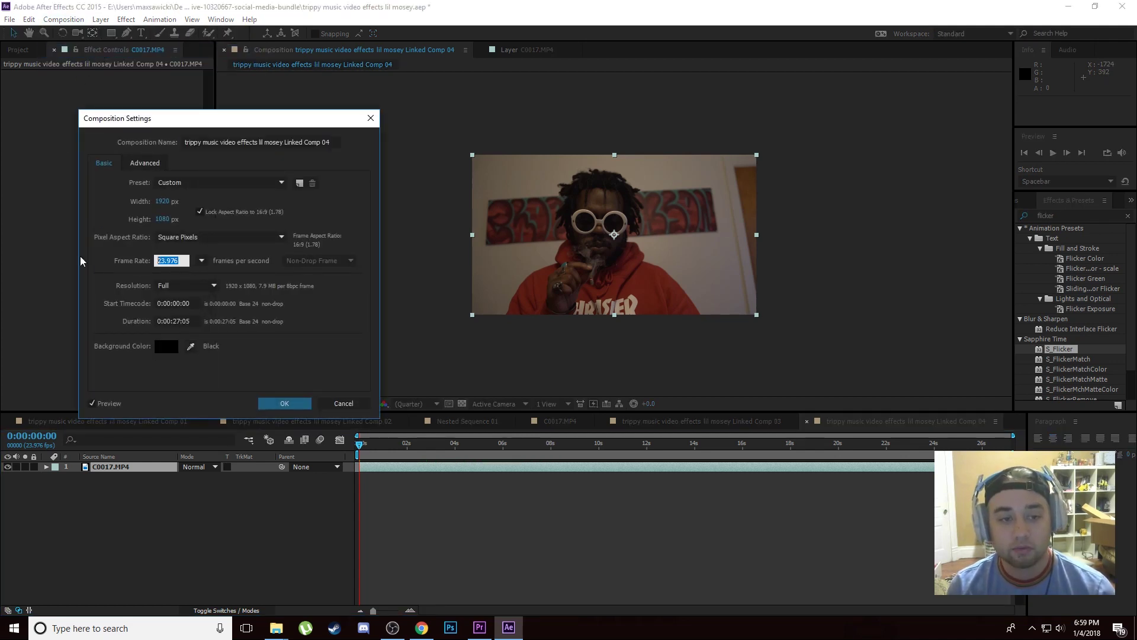
{"action": "type", "text": "24"}
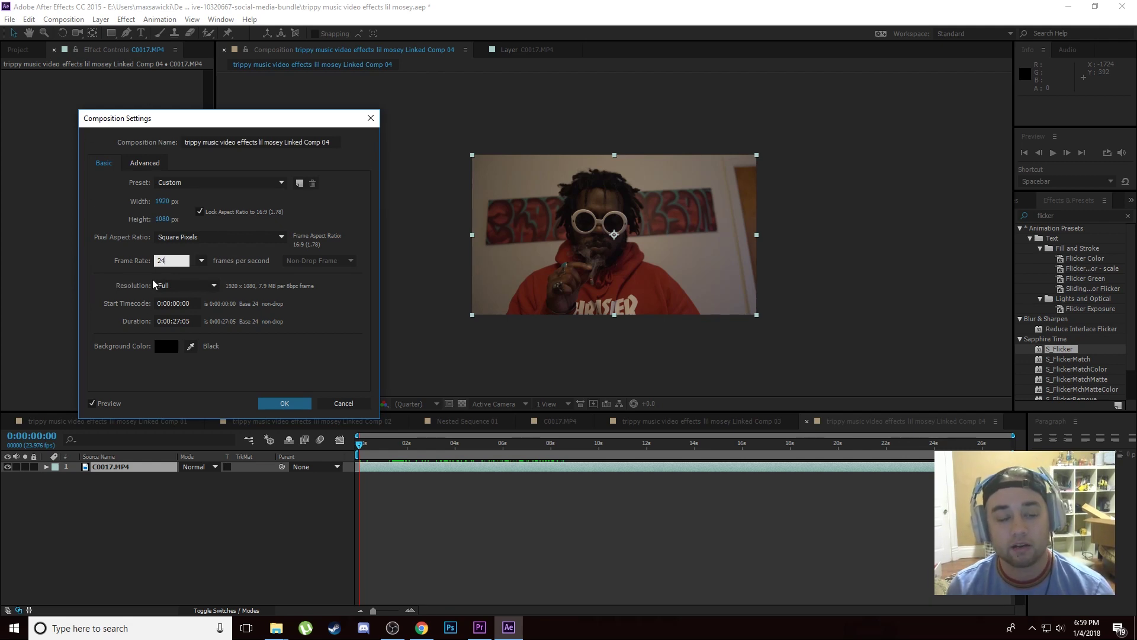
{"action": "left_click", "coordinate": [284, 404]}
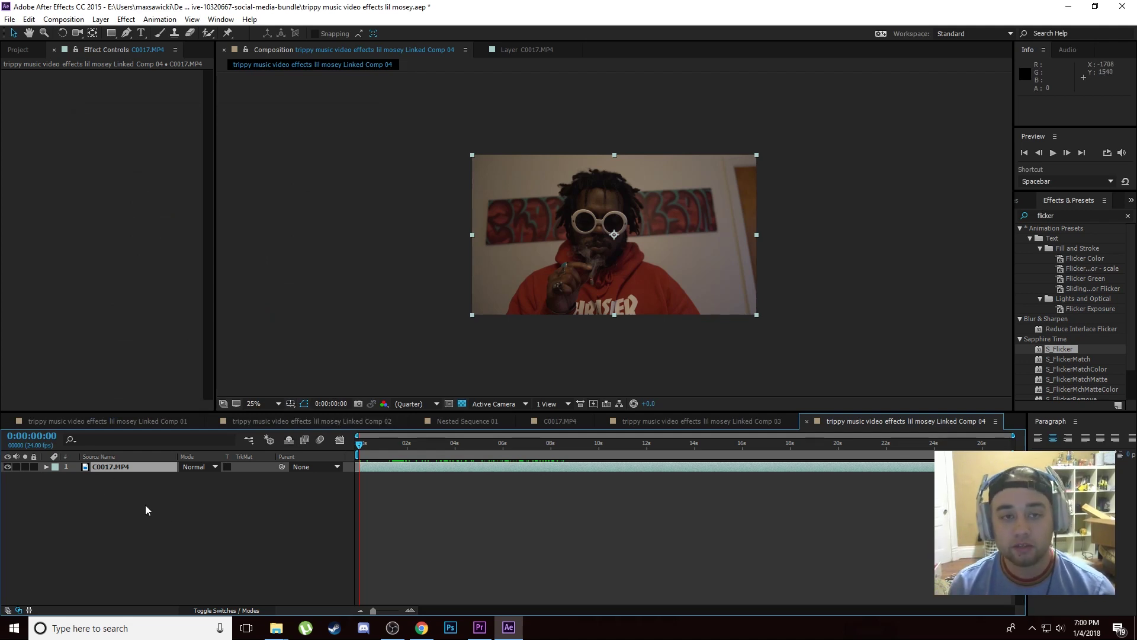
Open the C0017.MP4 layer in its own Layer viewer and select the Roto Brush Tool
{"action": "double_click", "coordinate": [111, 467]}
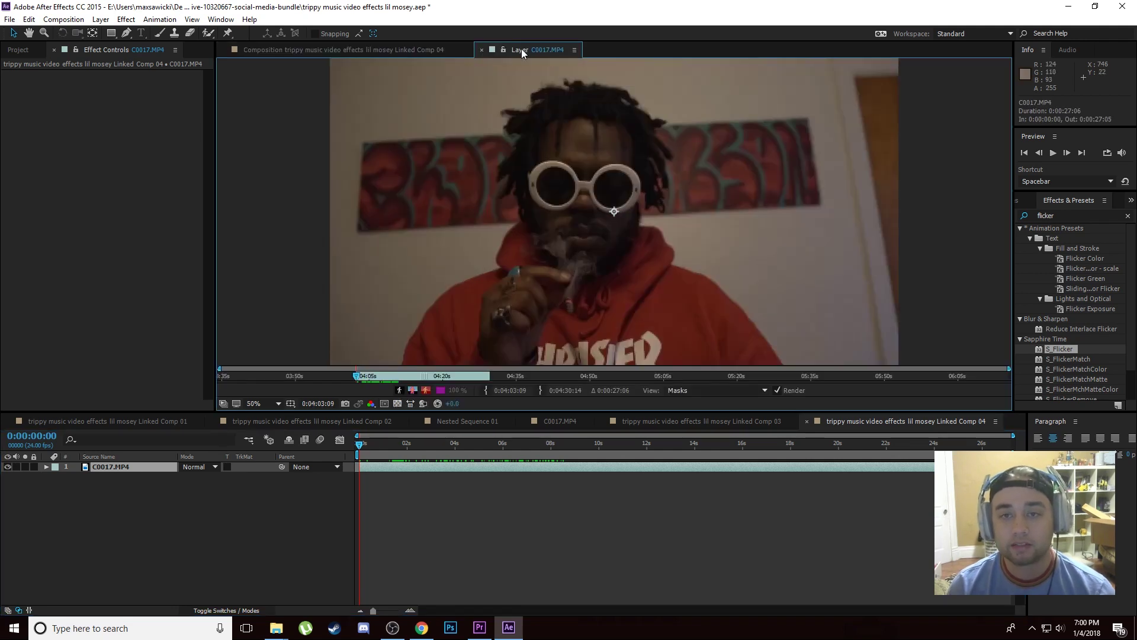
{"action": "scroll", "coordinate": [480, 165], "scroll_direction": "down", "scroll_amount": 2}
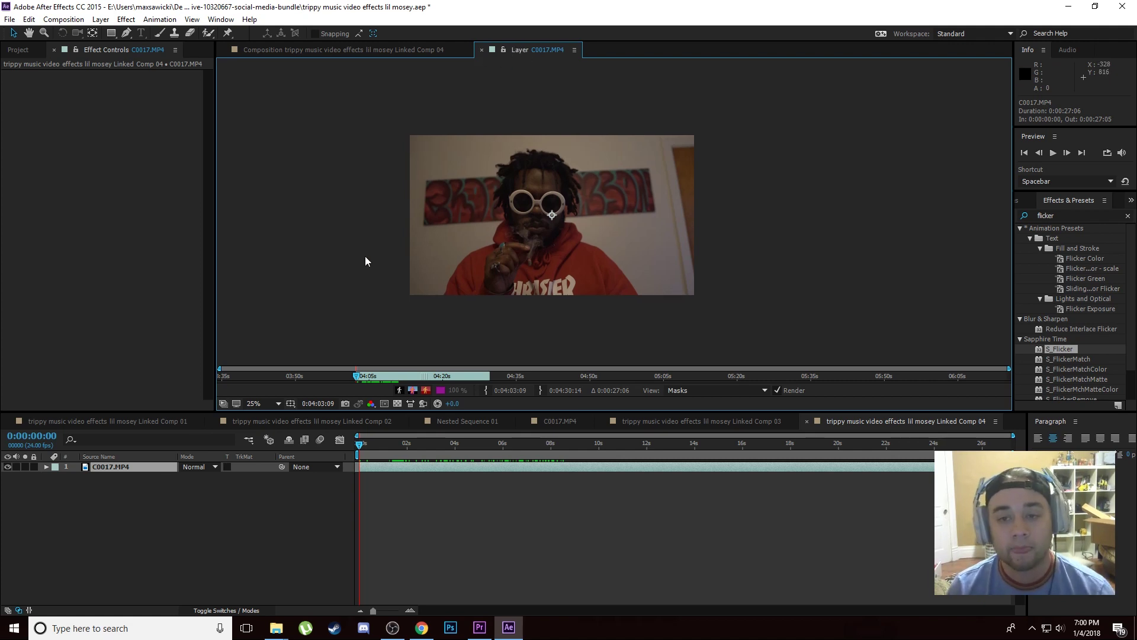
{"action": "left_click", "coordinate": [207, 34]}
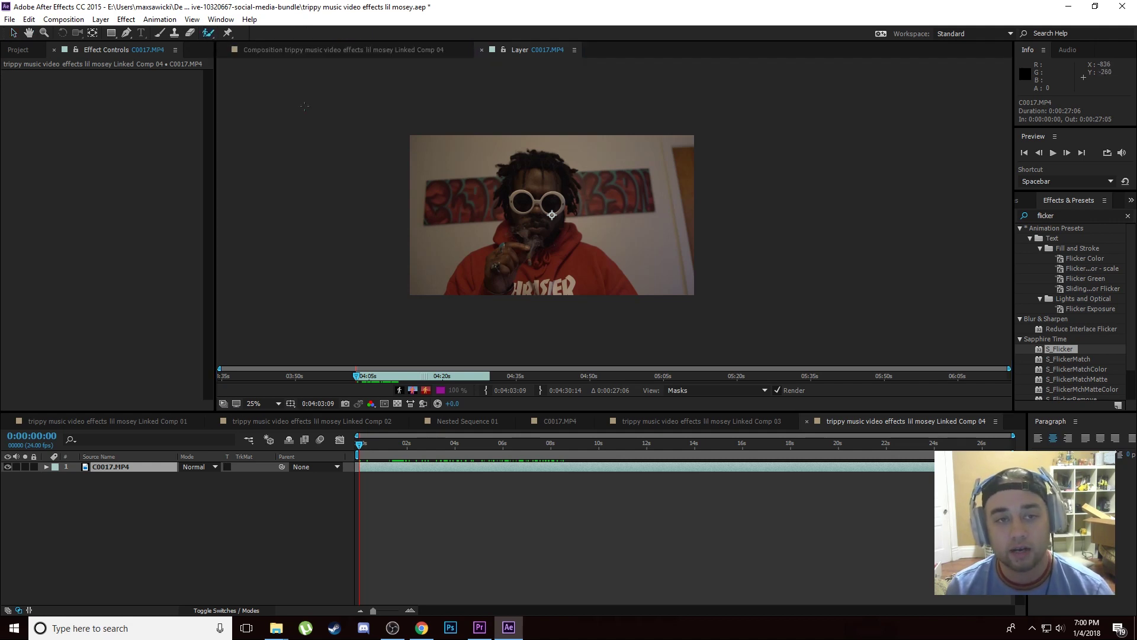
{"action": "scroll", "coordinate": [499, 252], "scroll_direction": "up", "scroll_amount": 2}
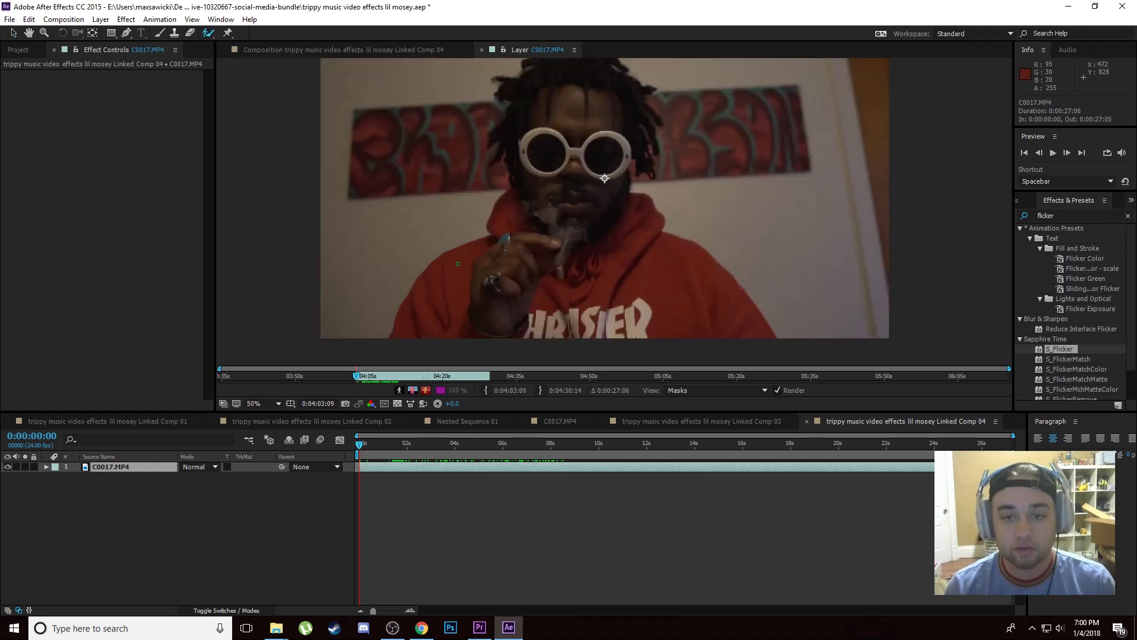
{"action": "scroll", "coordinate": [540, 211], "scroll_direction": "down", "scroll_amount": 2}
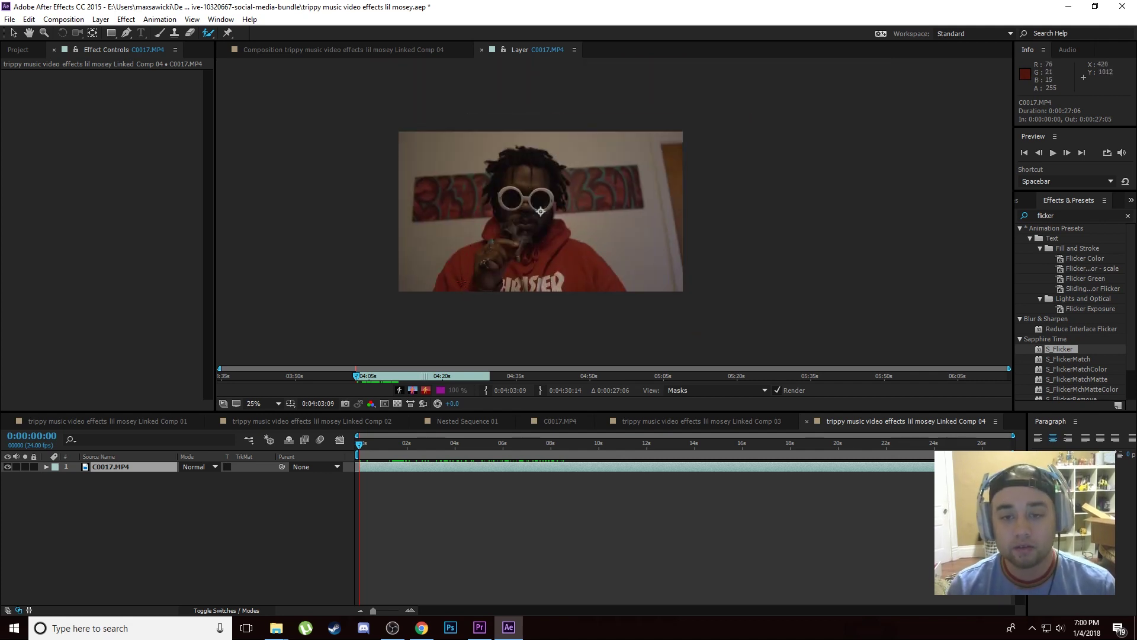
{"action": "scroll", "coordinate": [639, 164], "scroll_direction": "up", "scroll_amount": 2}
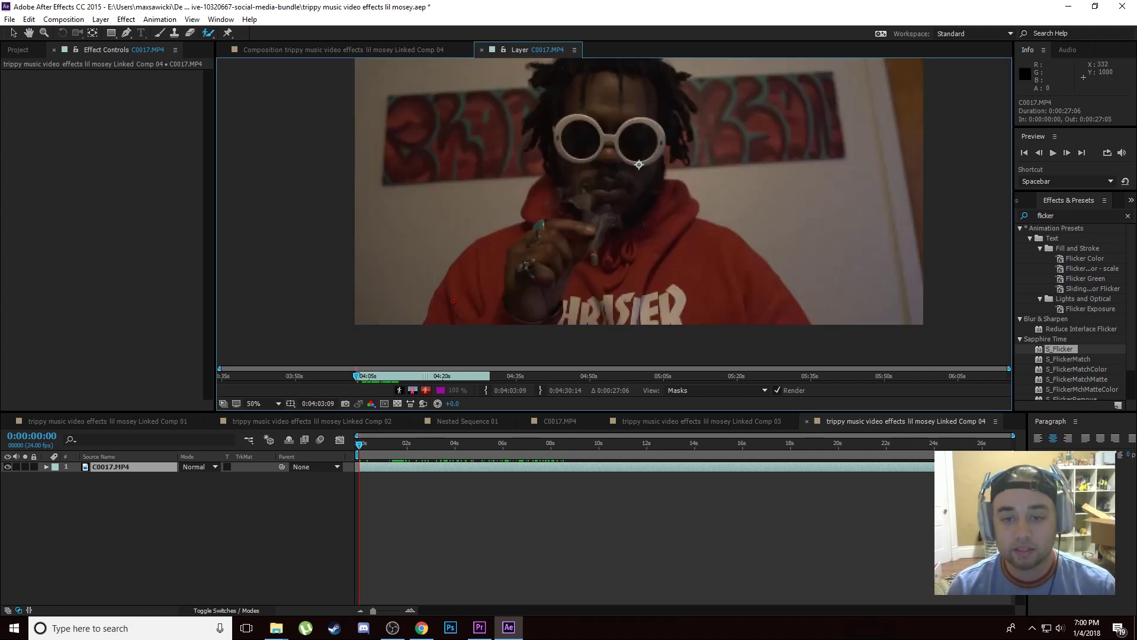
Paint the man's body, hair and right glasses lens as Roto Brush foreground
{"action": "left_click_drag", "start_coordinate": [639, 164], "coordinate": [644, 190]}
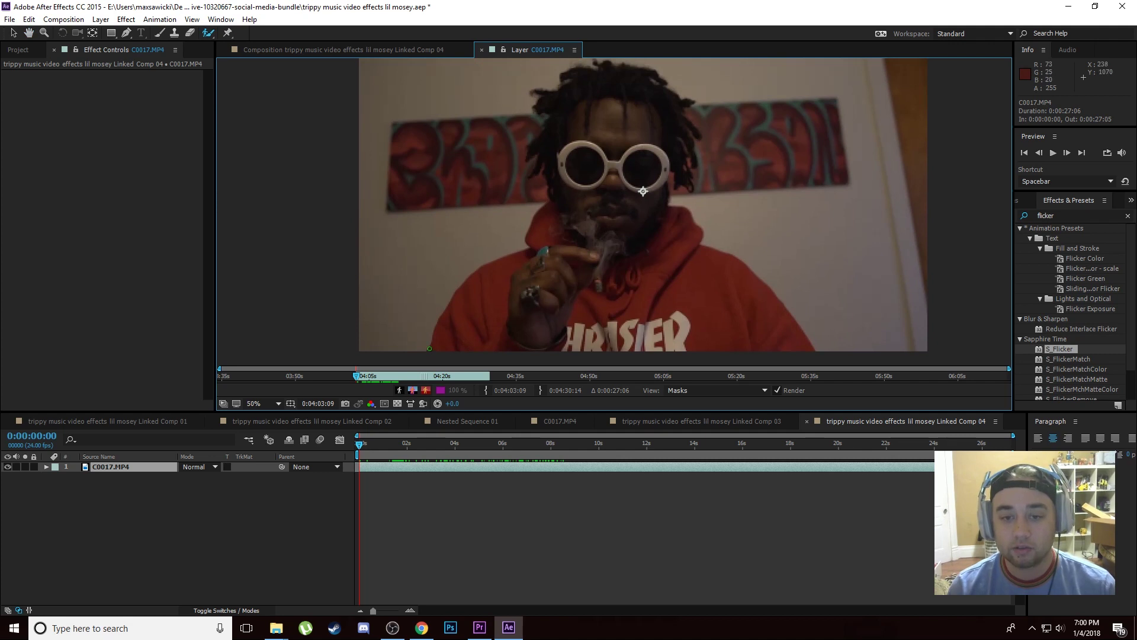
{"action": "mouse_move", "coordinate": [427, 350]}
{"action": "left_mouse_down"}
{"action": "mouse_move", "coordinate": [444, 297]}
{"action": "mouse_move", "coordinate": [530, 204]}
{"action": "mouse_move", "coordinate": [546, 91]}
{"action": "mouse_move", "coordinate": [568, 63]}
{"action": "mouse_move", "coordinate": [651, 71]}
{"action": "mouse_move", "coordinate": [681, 109]}
{"action": "mouse_move", "coordinate": [687, 178]}
{"action": "left_mouse_up"}
{"action": "scroll", "coordinate": [687, 178], "scroll_direction": "down", "scroll_amount": 1}
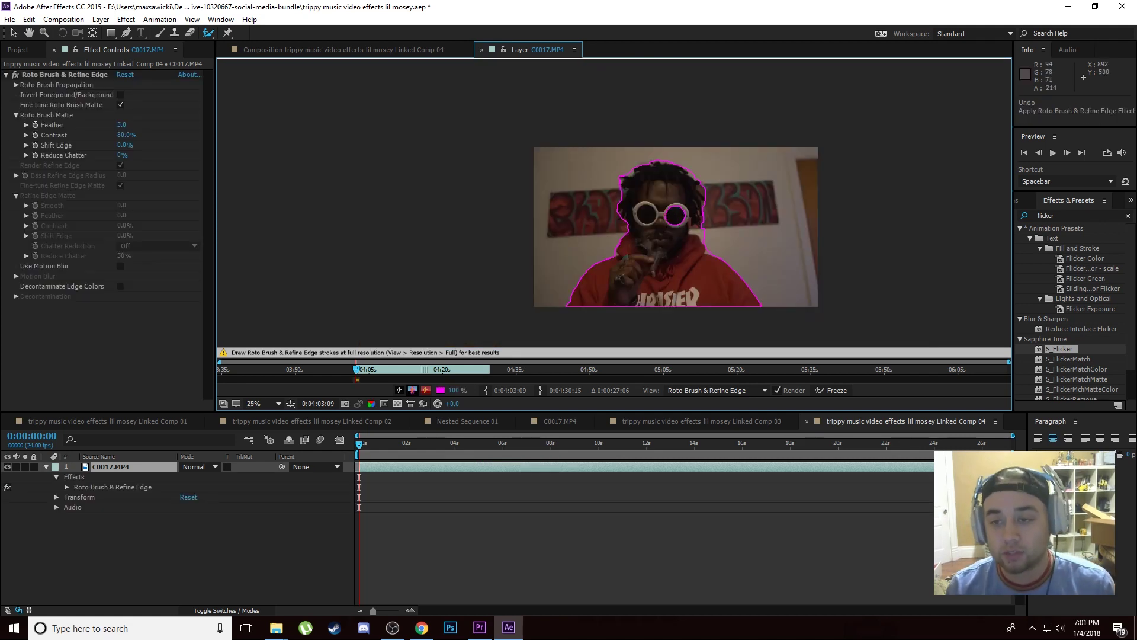
{"action": "scroll", "coordinate": [665, 221], "scroll_direction": "up", "scroll_amount": 1}
{"action": "left_click_drag", "start_coordinate": [668, 229], "coordinate": [658, 177]}
{"action": "scroll", "coordinate": [628, 270], "scroll_direction": "down", "scroll_amount": 1}
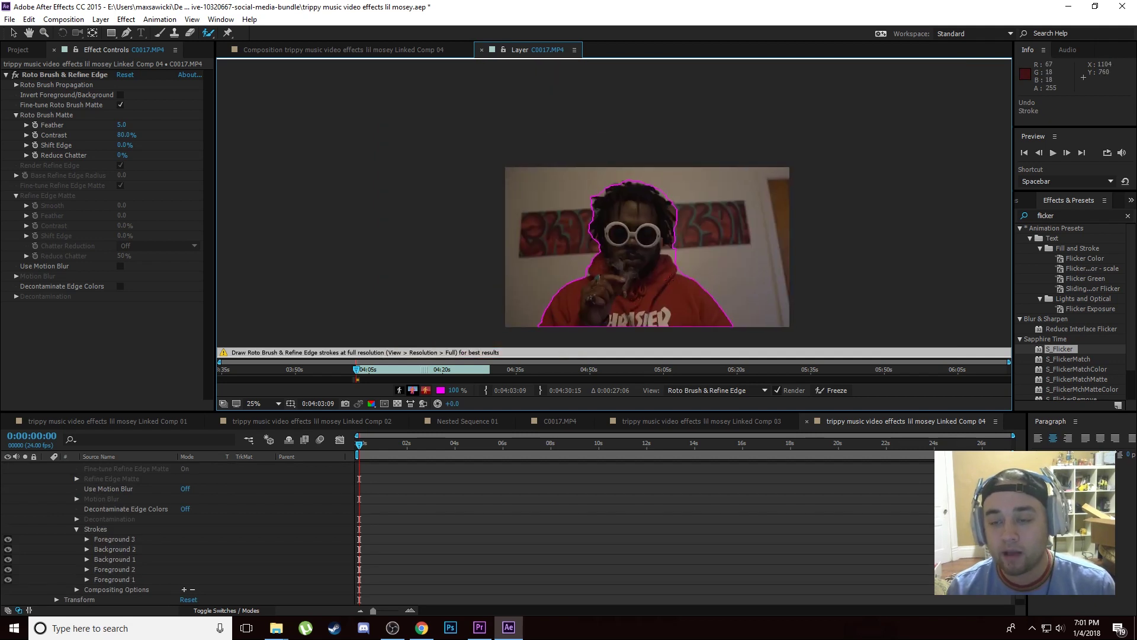
{"action": "scroll", "coordinate": [670, 279], "scroll_direction": "up", "scroll_amount": 2}
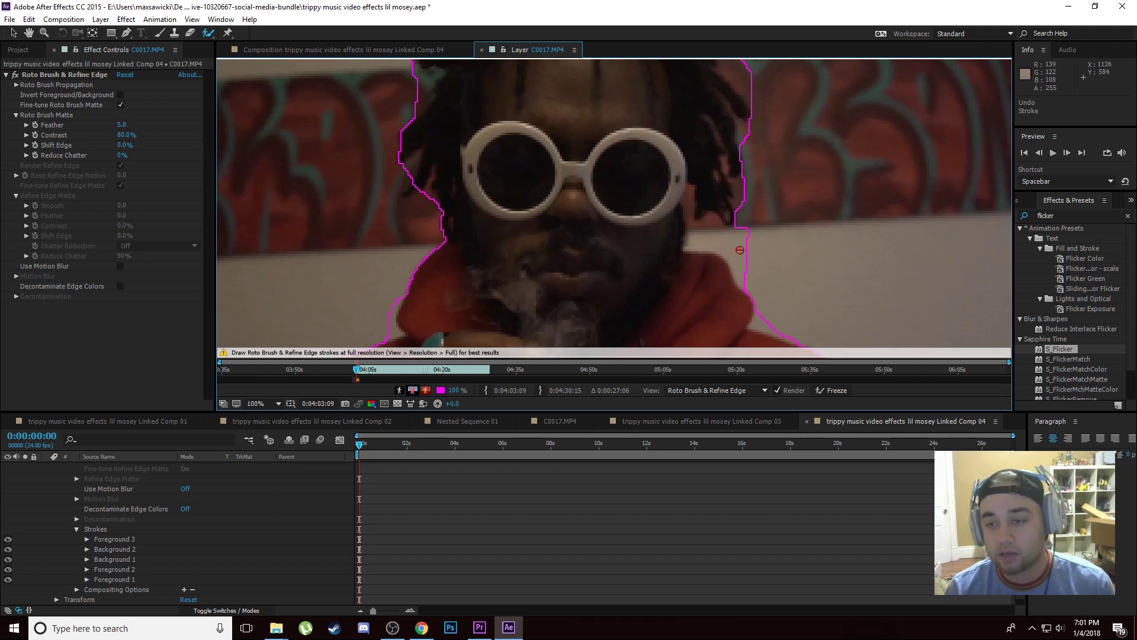
Paint background strokes to tighten the matte along the hoodie edge, hair sides and top of head
{"action": "mouse_move", "coordinate": [751, 292]}
{"action": "left_mouse_down"}
{"action": "mouse_move", "coordinate": [700, 241]}
{"action": "mouse_move", "coordinate": [763, 239]}
{"action": "left_mouse_up"}
{"action": "mouse_move", "coordinate": [692, 221]}
{"action": "left_mouse_down"}
{"action": "mouse_move", "coordinate": [691, 195]}
{"action": "mouse_move", "coordinate": [742, 175]}
{"action": "mouse_move", "coordinate": [844, 257]}
{"action": "left_mouse_up"}
{"action": "mouse_move", "coordinate": [800, 171]}
{"action": "left_mouse_down"}
{"action": "mouse_move", "coordinate": [749, 130]}
{"action": "mouse_move", "coordinate": [763, 114]}
{"action": "mouse_move", "coordinate": [803, 145]}
{"action": "left_mouse_up"}
{"action": "mouse_move", "coordinate": [764, 110]}
{"action": "left_mouse_down"}
{"action": "mouse_move", "coordinate": [776, 133]}
{"action": "mouse_move", "coordinate": [814, 155]}
{"action": "left_mouse_up"}
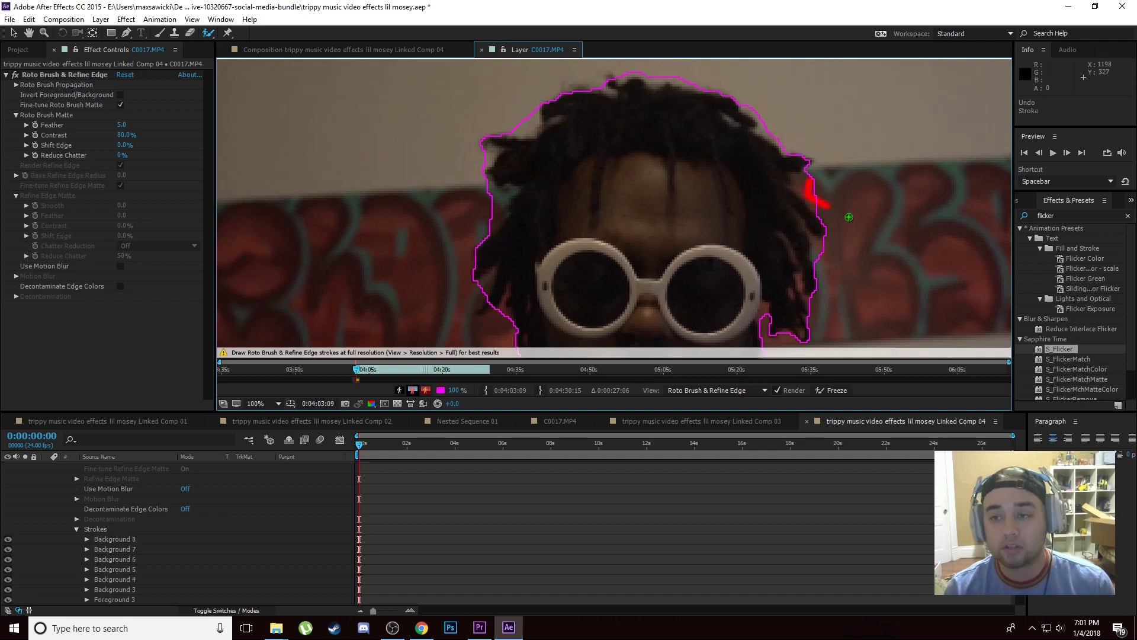
{"action": "mouse_move", "coordinate": [528, 105]}
{"action": "left_mouse_down"}
{"action": "mouse_move", "coordinate": [522, 129]}
{"action": "mouse_move", "coordinate": [491, 130]}
{"action": "left_mouse_up"}
{"action": "mouse_move", "coordinate": [509, 189]}
{"action": "left_mouse_down"}
{"action": "mouse_move", "coordinate": [473, 201]}
{"action": "mouse_move", "coordinate": [470, 257]}
{"action": "left_mouse_up"}
{"action": "key", "text": "space"}
{"action": "left_click_drag", "start_coordinate": [621, 179], "coordinate": [578, 174]}
{"action": "left_click_drag", "start_coordinate": [620, 119], "coordinate": [696, 122]}
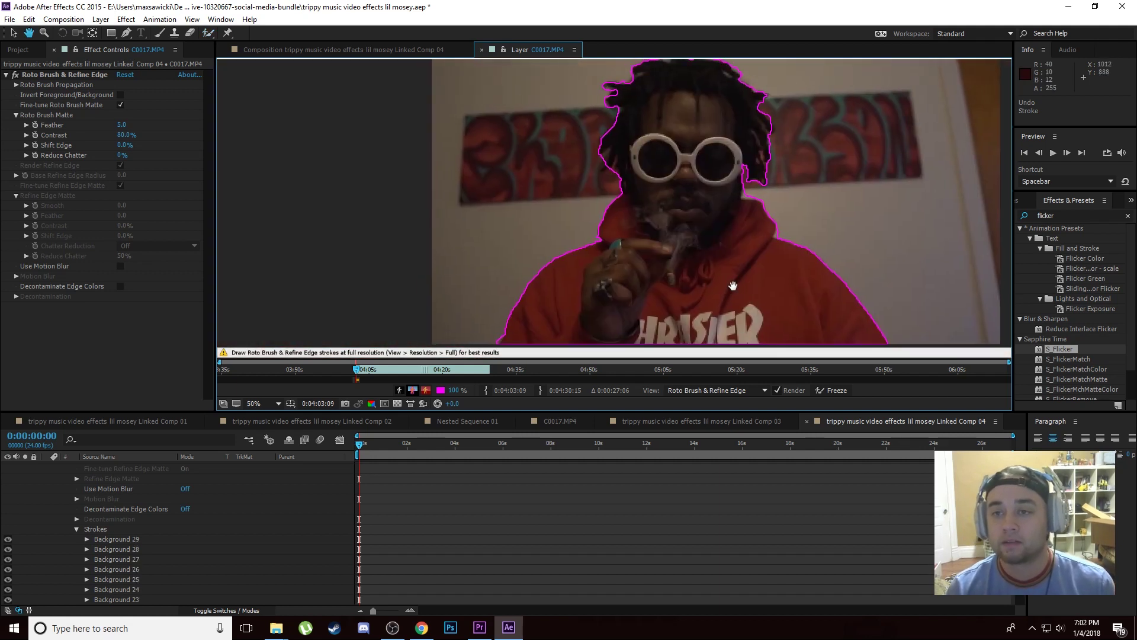
Raise the Roto Brush Feather to 7.0
{"action": "scroll", "coordinate": [696, 236], "scroll_direction": "up", "scroll_amount": 2}
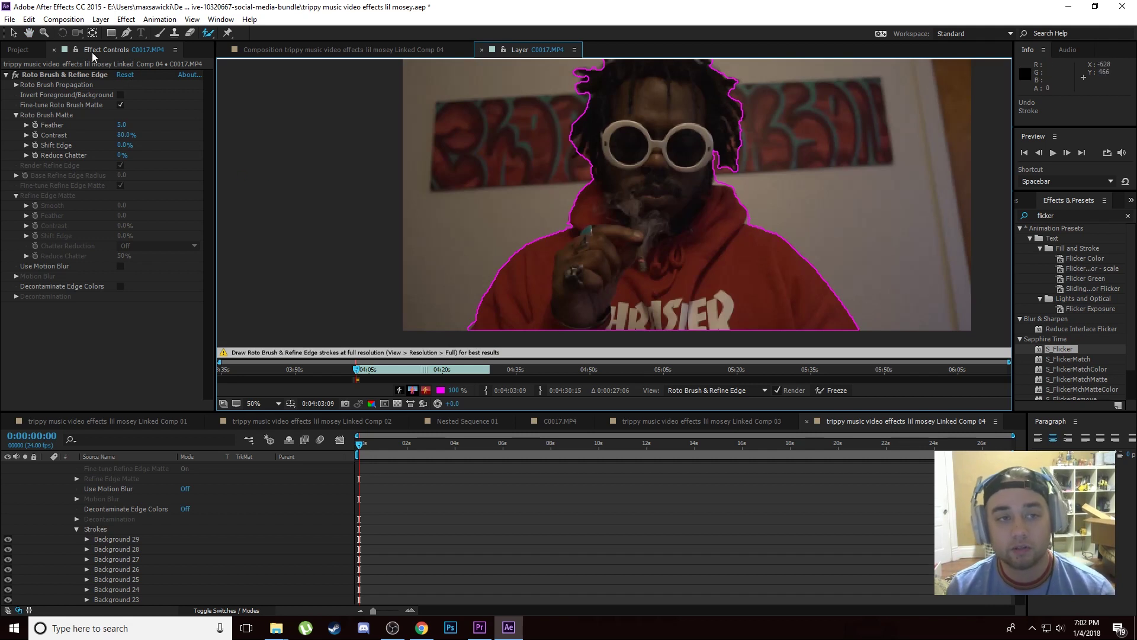
{"action": "left_click", "coordinate": [26, 124]}
{"action": "left_click_drag", "start_coordinate": [118, 142], "coordinate": [149, 148]}
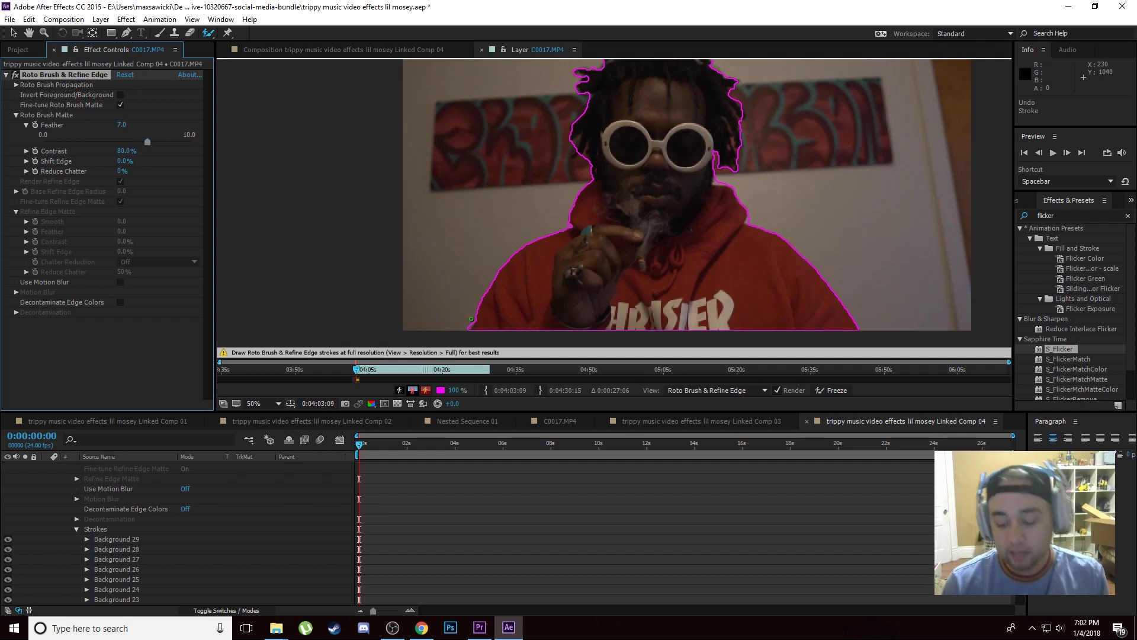
Step through frames to propagate the matte forward past 0:00:00:17
{"action": "key", "text": "Page_Down"}
{"action": "key", "text": "Page_Down"}
{"action": "key", "text": "Page_Down"}
{"action": "key", "text": "Page_Down"}
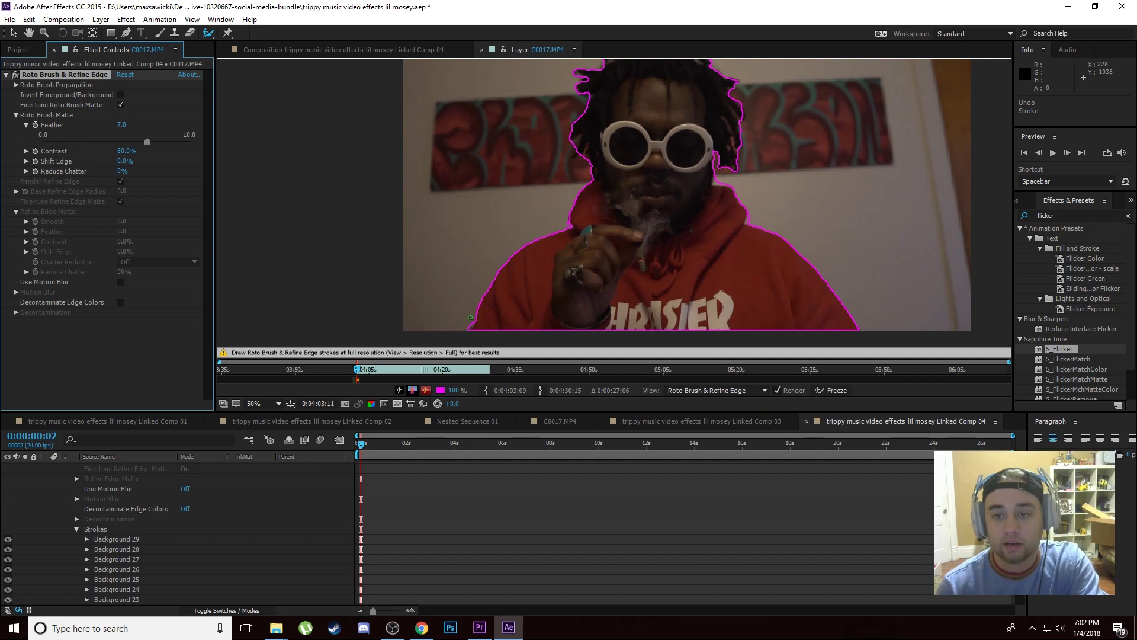
{"action": "key", "text": "Page_Down"}
{"action": "key", "text": "Page_Down"}
{"action": "key", "text": "Page_Down"}
{"action": "key", "text": "Page_Down"}
{"action": "key", "text": "Page_Down"}
{"action": "key", "text": "Page_Up"}
{"action": "key", "text": "Page_Up"}
{"action": "key", "text": "Page_Up"}
{"action": "key", "text": "Page_Up"}
{"action": "key", "text": "Page_Up"}
{"action": "key", "text": "Page_Up"}
{"action": "key", "text": "Page_Up"}
{"action": "key", "text": "Page_Up"}
{"action": "key", "text": "Page_Up"}
{"action": "key", "text": "Page_Up"}
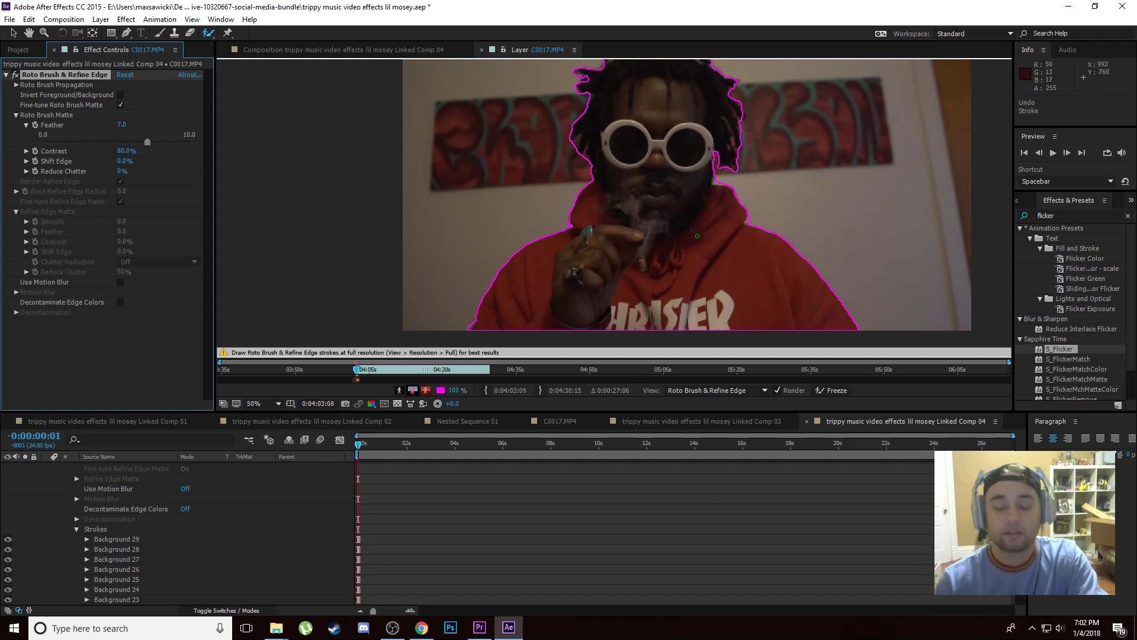
{"action": "scroll", "coordinate": [686, 220], "scroll_direction": "down", "scroll_amount": 2}
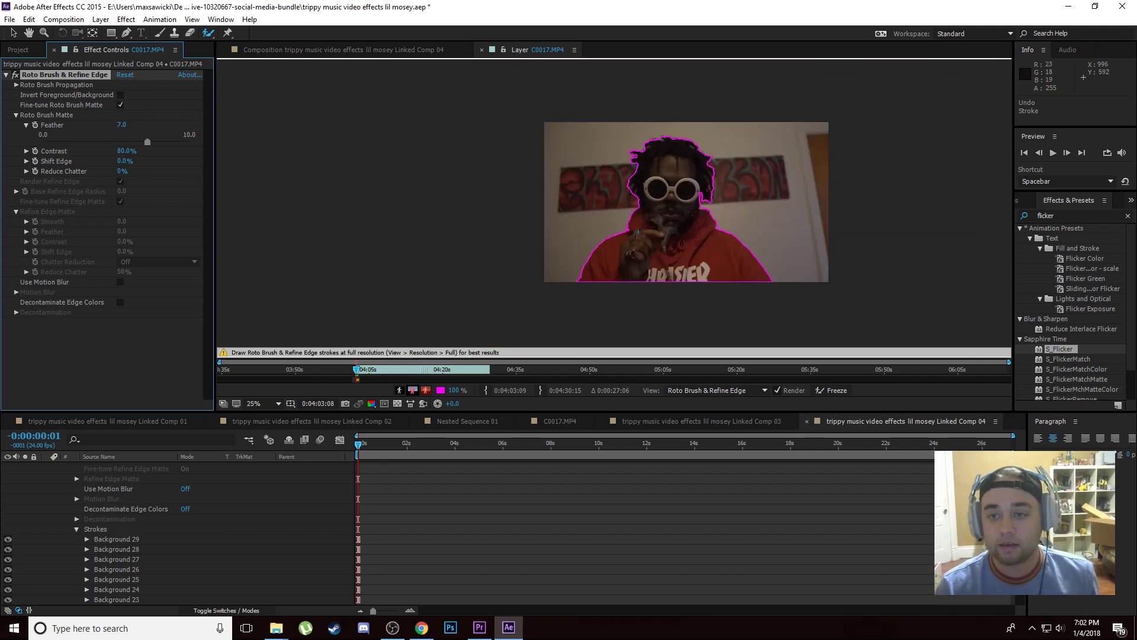
{"action": "key", "text": "Page_Down"}
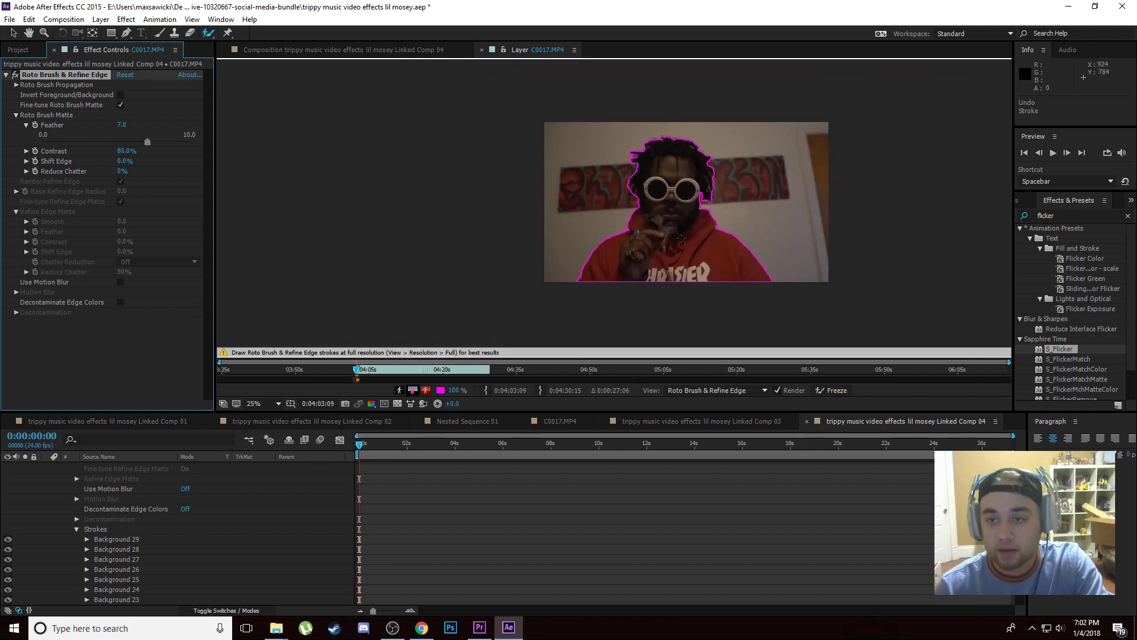
{"action": "key", "text": "Page_Down"}
{"action": "key", "text": "Page_Down"}
{"action": "key", "text": "Page_Down"}
{"action": "key", "text": "Page_Down"}
{"action": "key", "text": "Page_Down"}
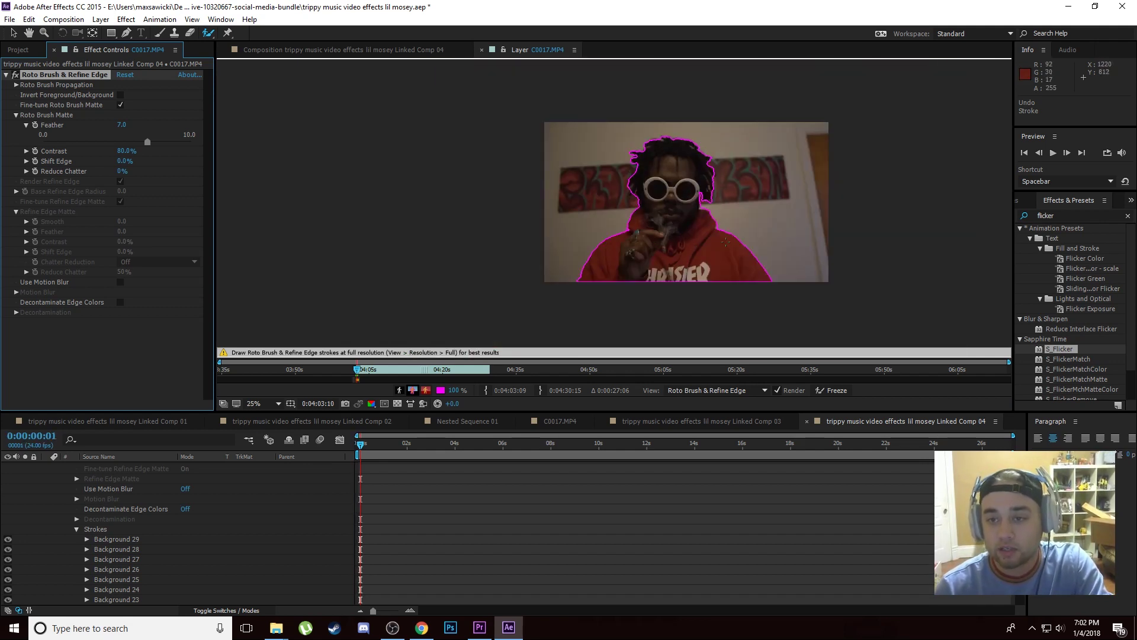
{"action": "key", "text": "Page_Down"}
{"action": "key", "text": "Page_Down"}
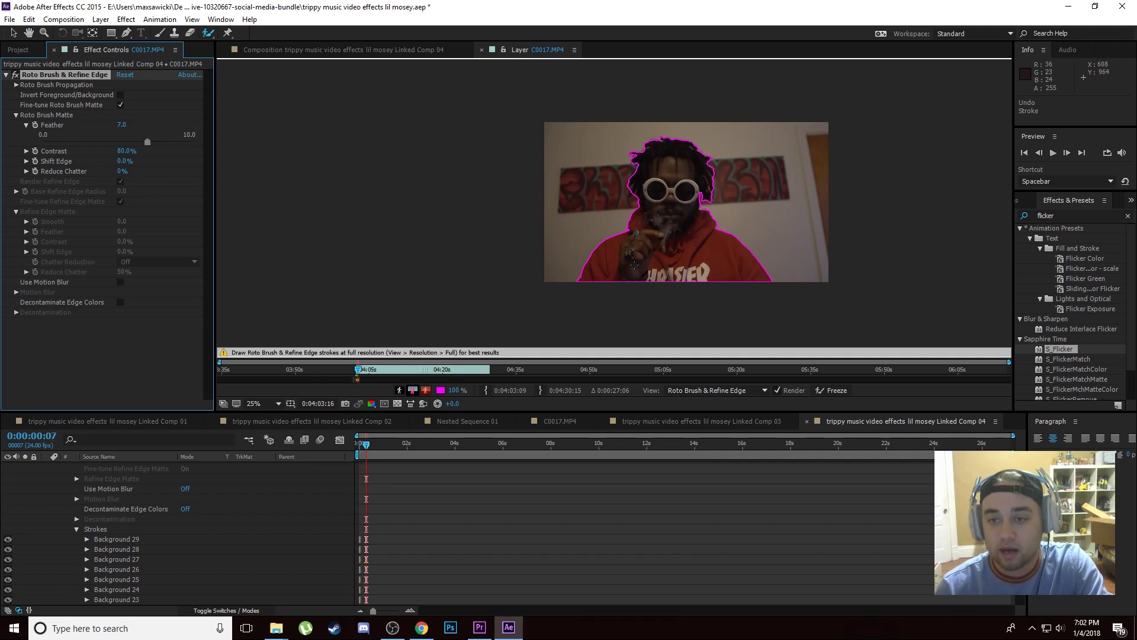
{"action": "key", "text": "Page_Down"}
{"action": "key", "text": "Page_Down"}
{"action": "key", "text": "Page_Down"}
{"action": "key", "text": "Page_Down"}
{"action": "key", "text": "Page_Down"}
{"action": "key", "text": "Page_Down"}
{"action": "key", "text": "Page_Down"}
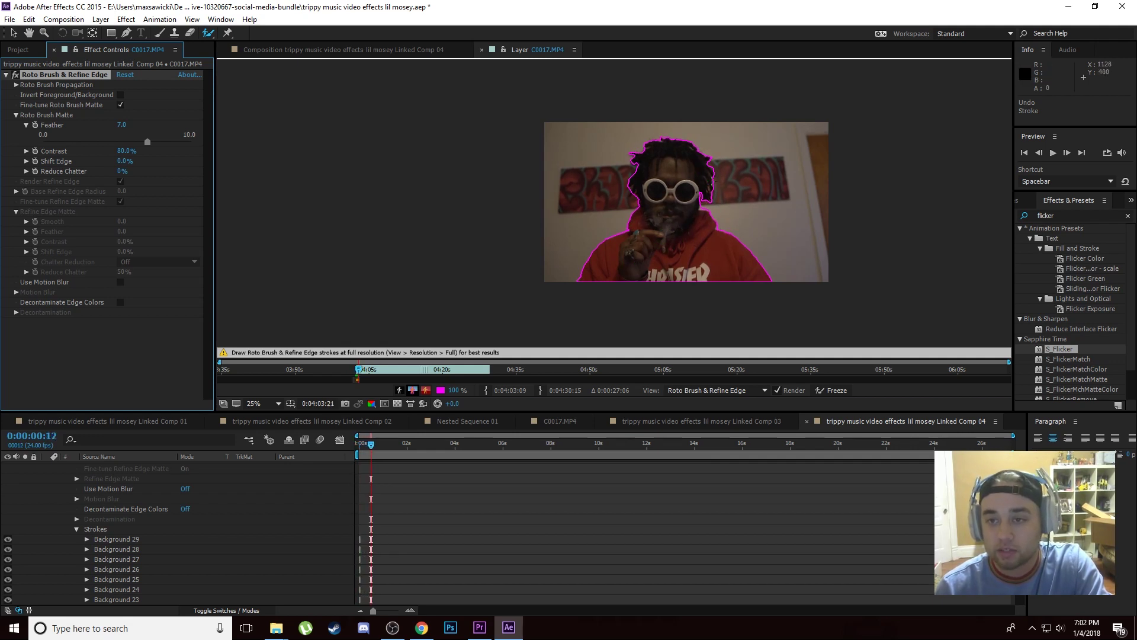
{"action": "key", "text": "Page_Down"}
{"action": "key", "text": "Page_Down"}
{"action": "key", "text": "Page_Down"}
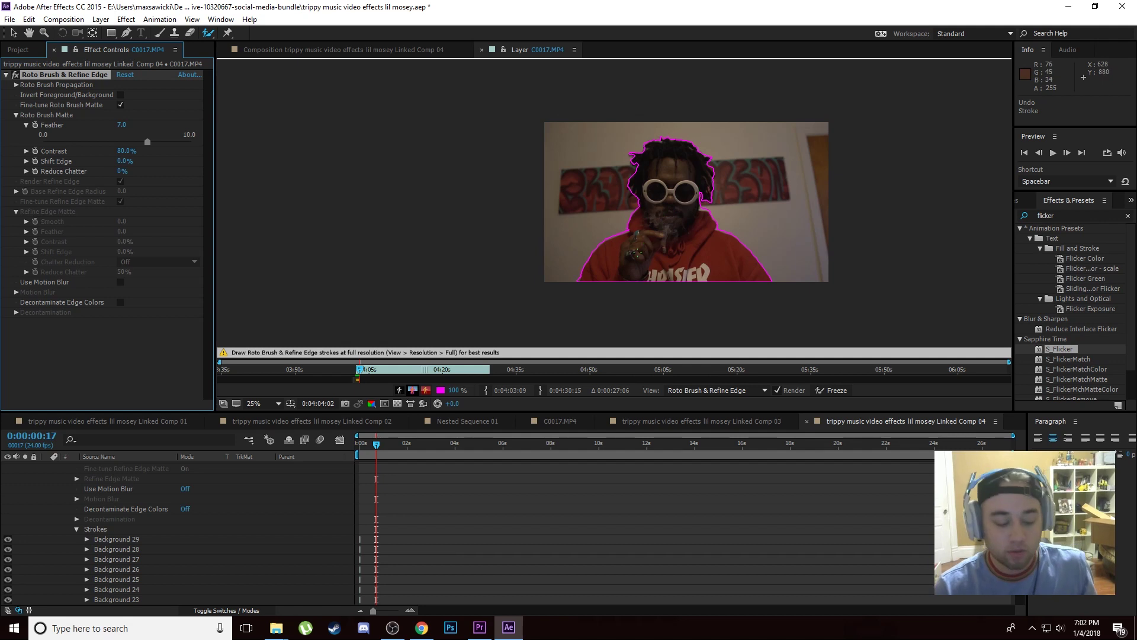
{"action": "scroll", "coordinate": [637, 252], "scroll_direction": "up", "scroll_amount": 4}
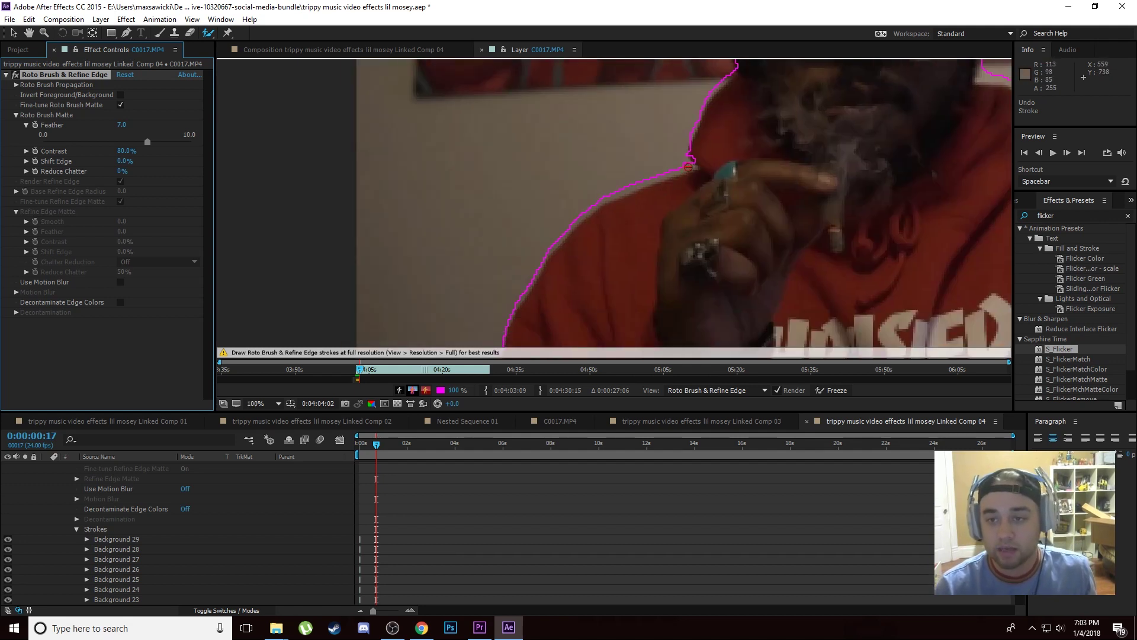
Exclude the background along the shoulder edge with another stroke
{"action": "mouse_move", "coordinate": [687, 167]}
{"action": "left_mouse_down"}
{"action": "mouse_move", "coordinate": [580, 213]}
{"action": "mouse_move", "coordinate": [505, 307]}
{"action": "left_mouse_up"}
{"action": "key", "text": "space"}
{"action": "mouse_move", "coordinate": [656, 239]}
{"action": "left_mouse_down"}
{"action": "mouse_move", "coordinate": [674, 177]}
{"action": "mouse_move", "coordinate": [708, 163]}
{"action": "mouse_move", "coordinate": [629, 223]}
{"action": "left_mouse_up"}
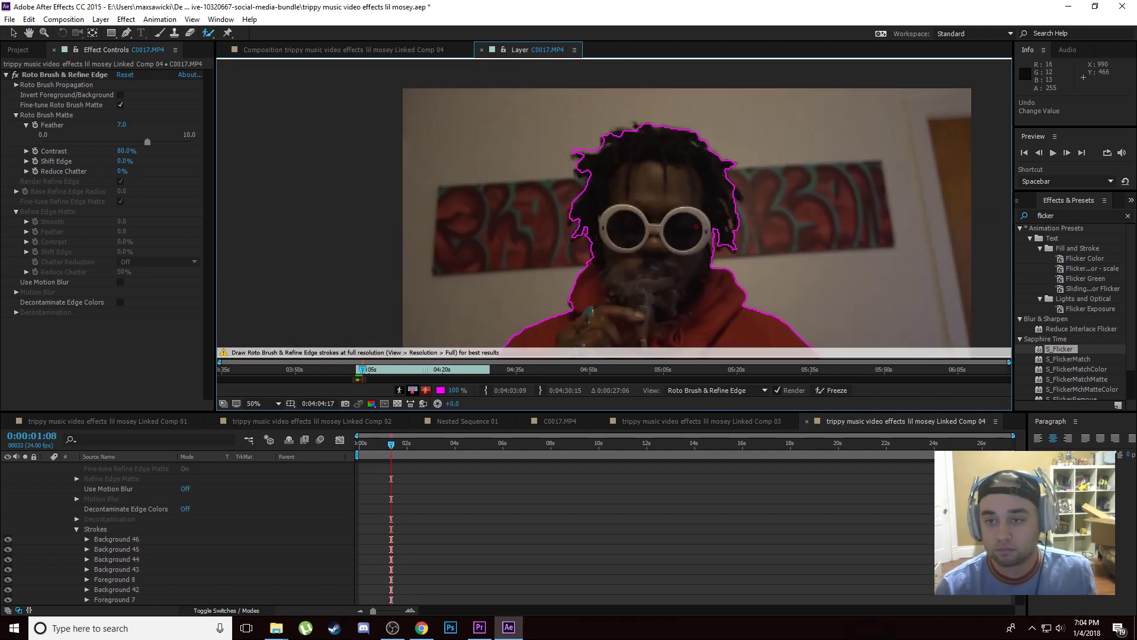
Add the hair back into the matte with a foreground stroke and propagate forward
{"action": "left_click_drag", "start_coordinate": [760, 214], "coordinate": [830, 190]}
{"action": "key", "text": "comma"}
{"action": "key", "text": "comma"}
{"action": "key", "text": "comma"}
{"action": "key", "text": "comma"}
{"action": "key", "text": "Page_Down"}
{"action": "key", "text": "Page_Down"}
{"action": "key", "text": "Page_Down"}
{"action": "key", "text": "Page_Down"}
{"action": "key", "text": "Page_Down"}
{"action": "key", "text": "Page_Down"}
{"action": "key", "text": "Page_Down"}
{"action": "key", "text": "Page_Down"}
{"action": "key", "text": "Page_Down"}
{"action": "key", "text": "Page_Down"}
{"action": "key", "text": "Page_Down"}
{"action": "key", "text": "Page_Down"}
{"action": "key", "text": "Page_Down"}
{"action": "key", "text": "Page_Down"}
{"action": "key", "text": "Page_Down"}
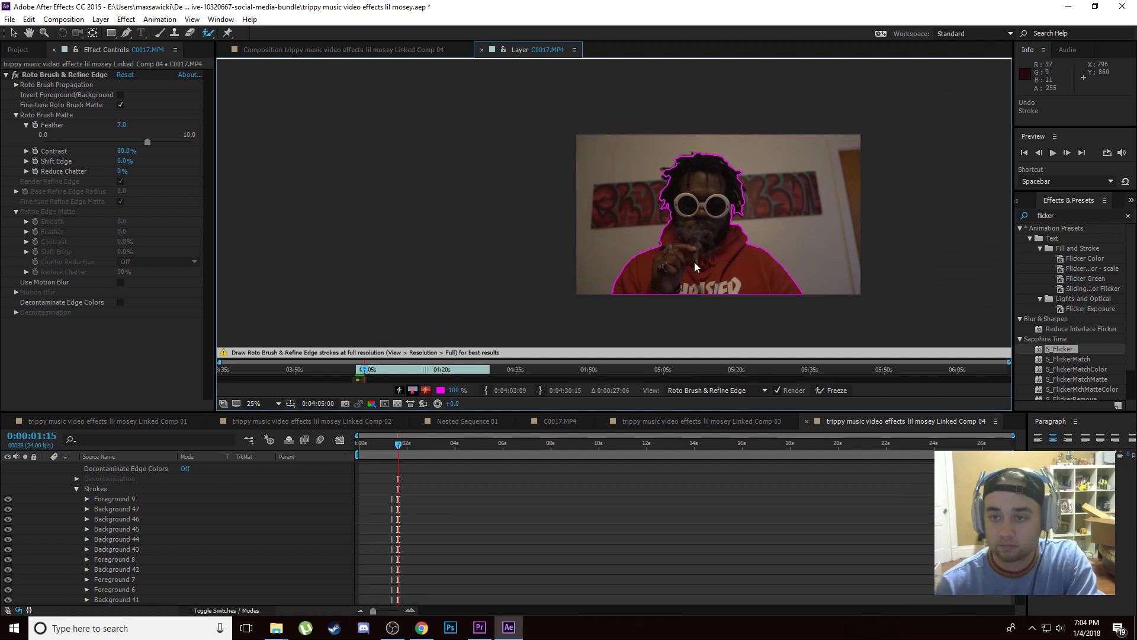
Inspect the matte up close and scrub back to the frame at 0:04:06:19
{"action": "scroll", "coordinate": [362, 383], "scroll_direction": "up", "scroll_amount": 5}
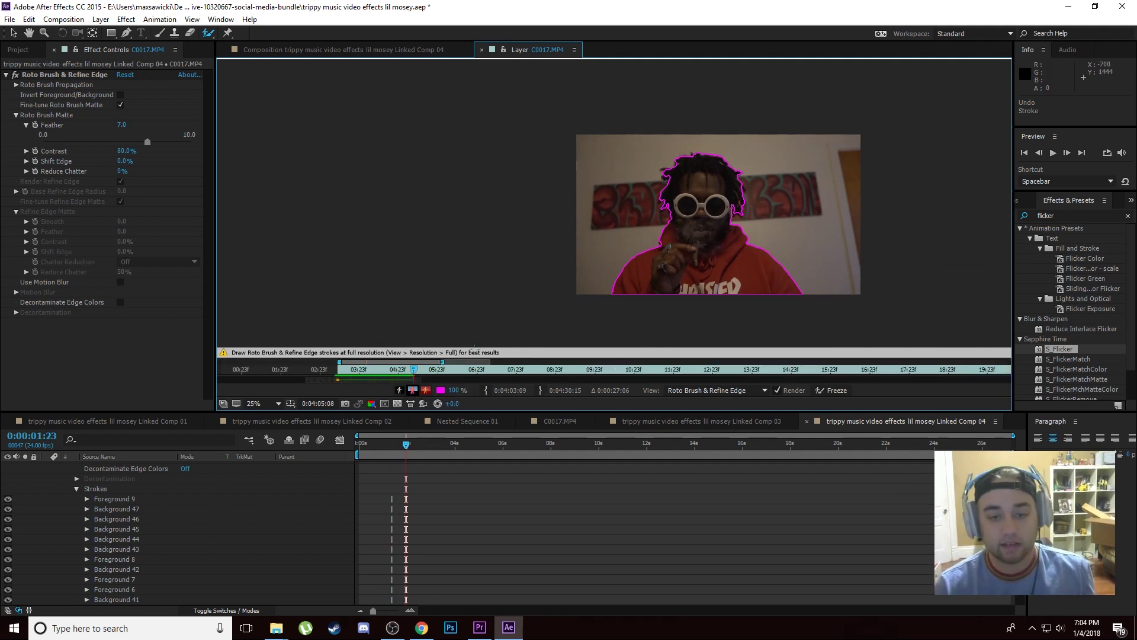
{"action": "scroll", "coordinate": [379, 388], "scroll_direction": "down", "scroll_amount": 3}
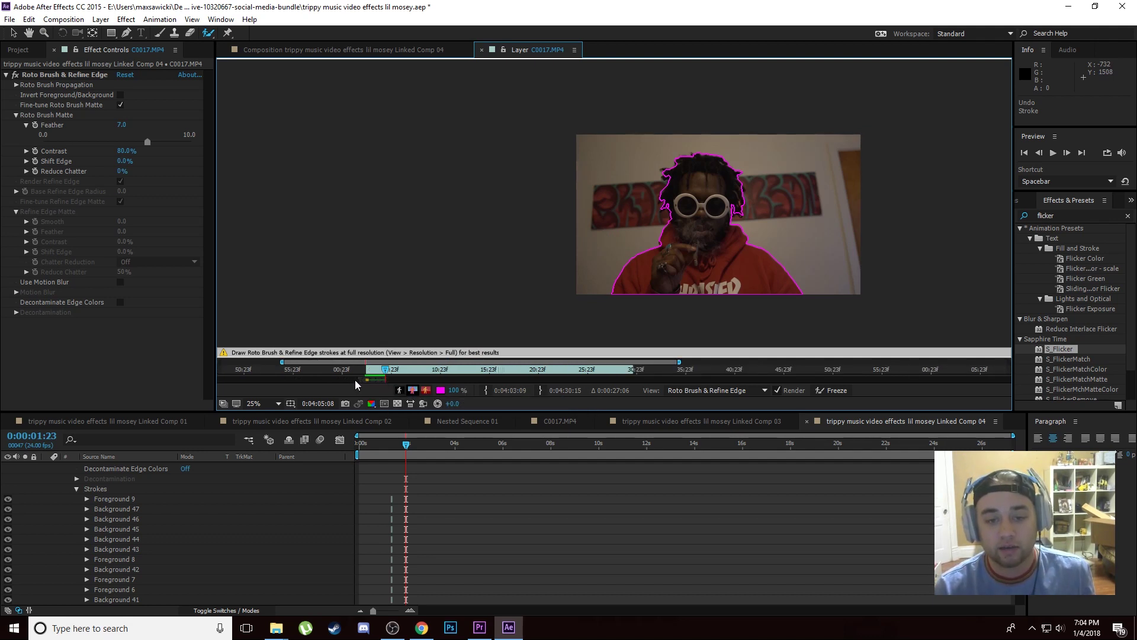
{"action": "scroll", "coordinate": [359, 385], "scroll_direction": "up", "scroll_amount": 3}
{"action": "scroll", "coordinate": [474, 380], "scroll_direction": "up", "scroll_amount": 2}
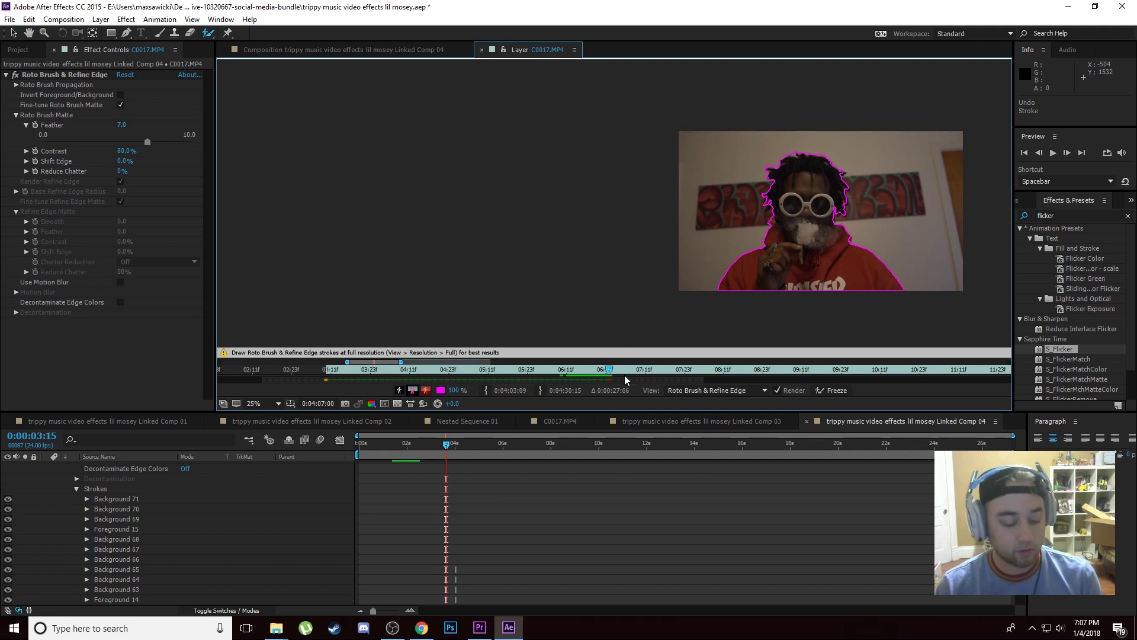
{"action": "scroll", "coordinate": [618, 379], "scroll_direction": "down", "scroll_amount": 3}
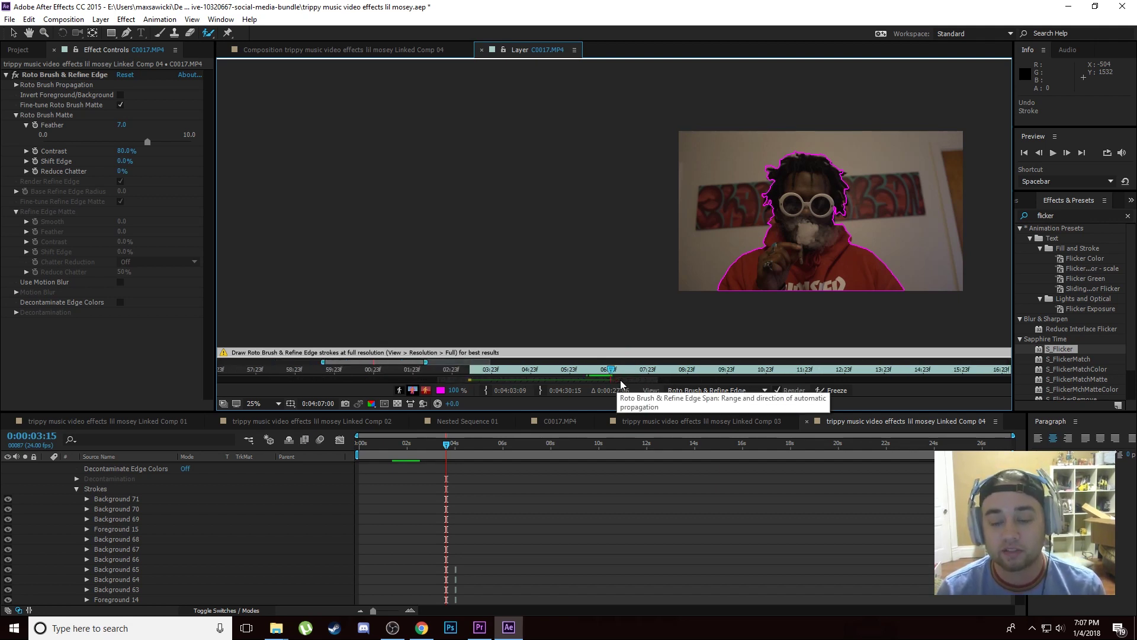
{"action": "scroll", "coordinate": [620, 379], "scroll_direction": "up", "scroll_amount": 3}
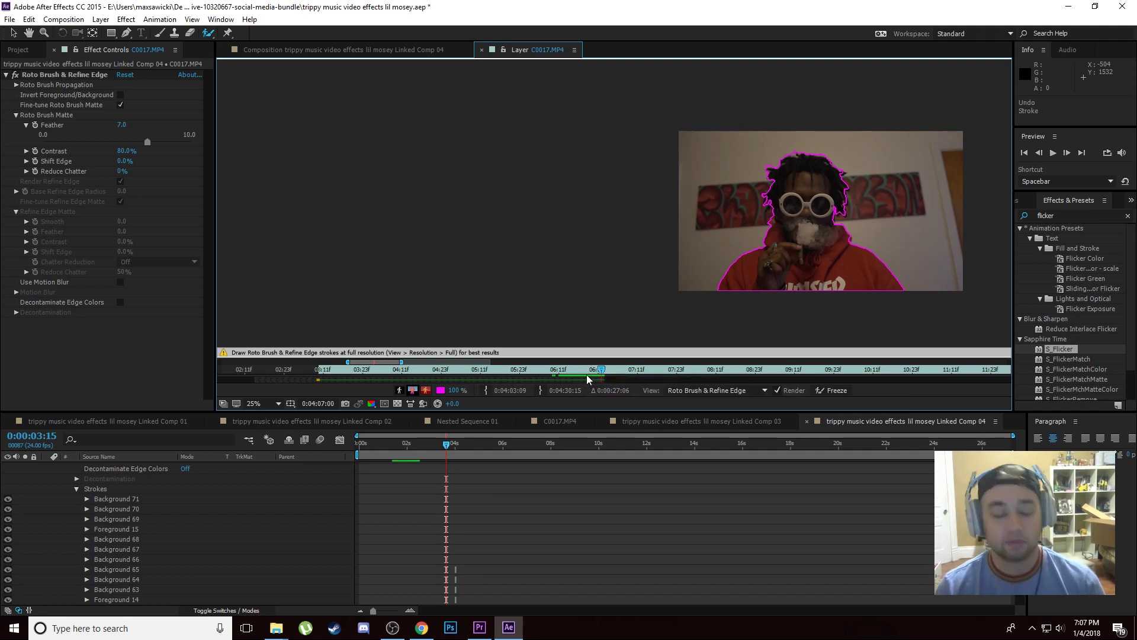
{"action": "scroll", "coordinate": [356, 382], "scroll_direction": "down", "scroll_amount": 2}
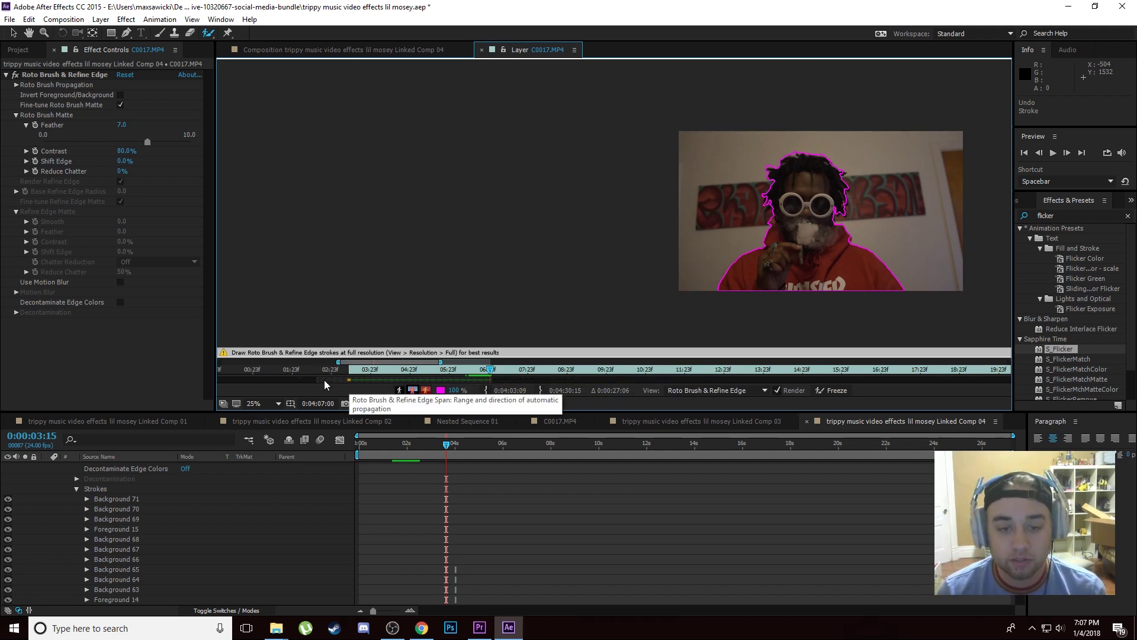
{"action": "scroll", "coordinate": [325, 383], "scroll_direction": "up", "scroll_amount": 2}
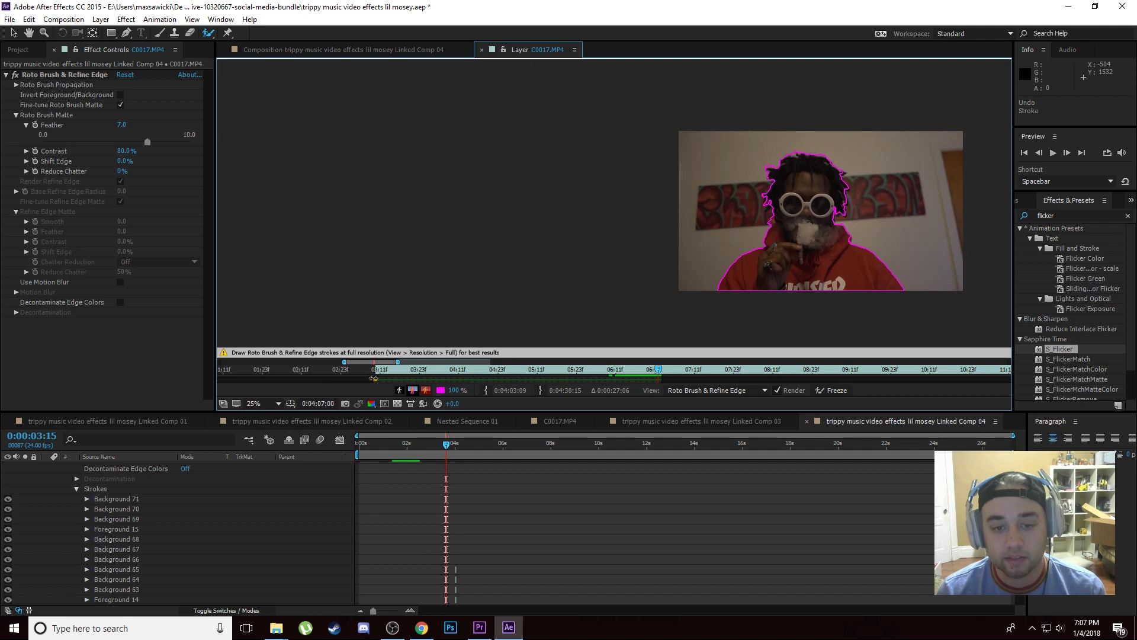
{"action": "left_click_drag", "start_coordinate": [657, 369], "coordinate": [479, 375]}
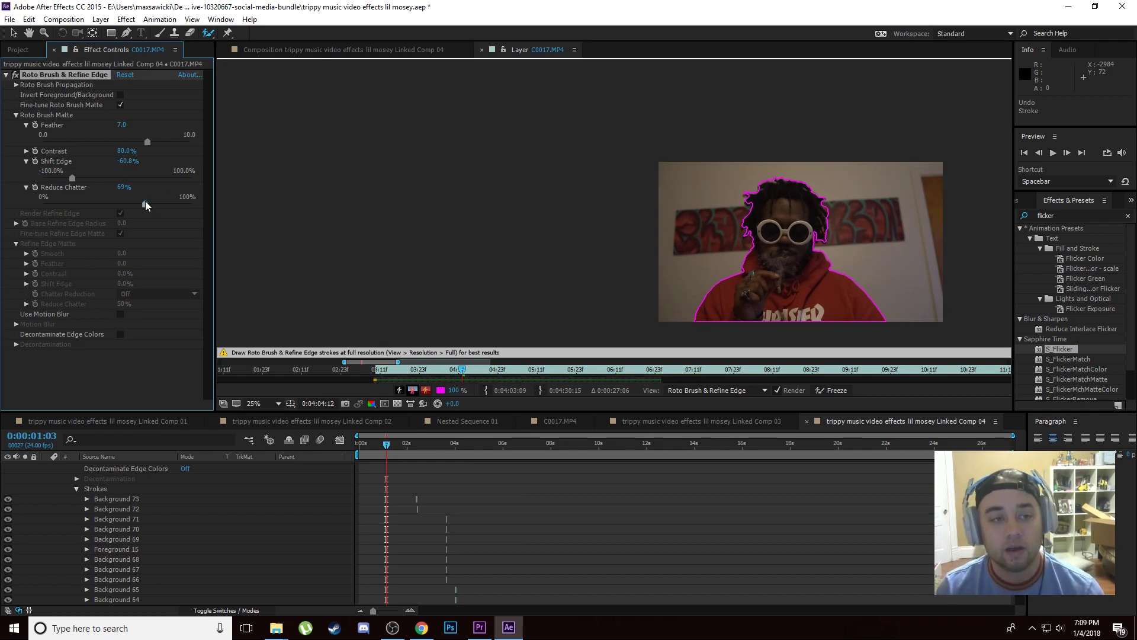
Set Reduce Chatter to about 70% and Shift Edge to -47.2%, then freeze the roto matte
{"action": "left_click_drag", "start_coordinate": [139, 211], "coordinate": [148, 204]}
{"action": "left_click_drag", "start_coordinate": [68, 168], "coordinate": [111, 171]}
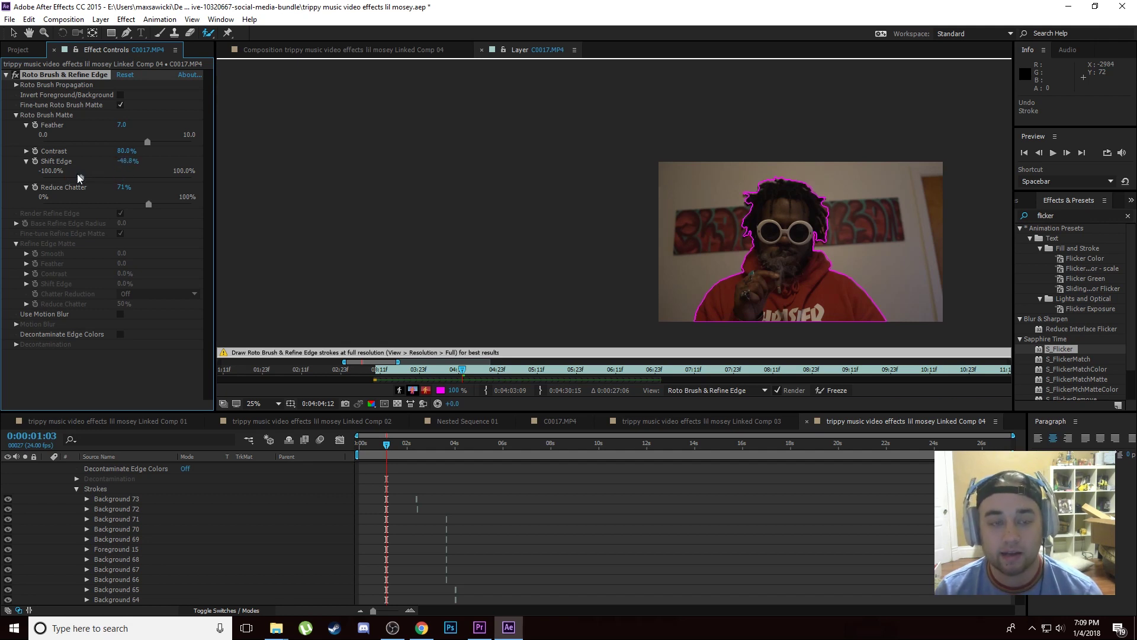
{"action": "left_click_drag", "start_coordinate": [83, 177], "coordinate": [75, 178]}
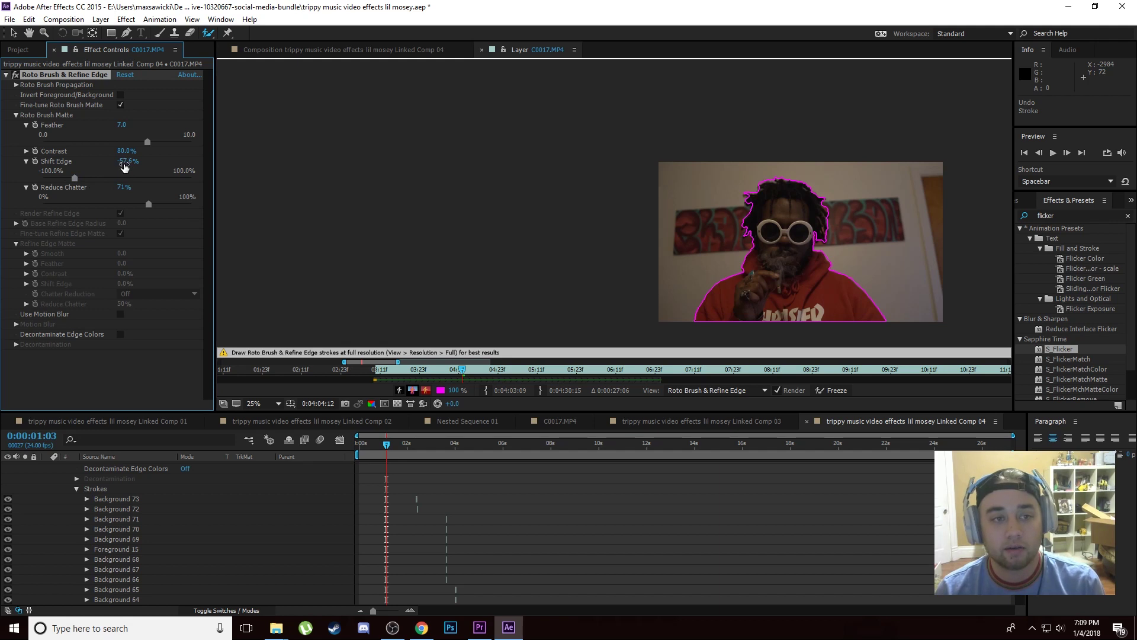
{"action": "scroll", "coordinate": [801, 315], "scroll_direction": "up", "scroll_amount": 4}
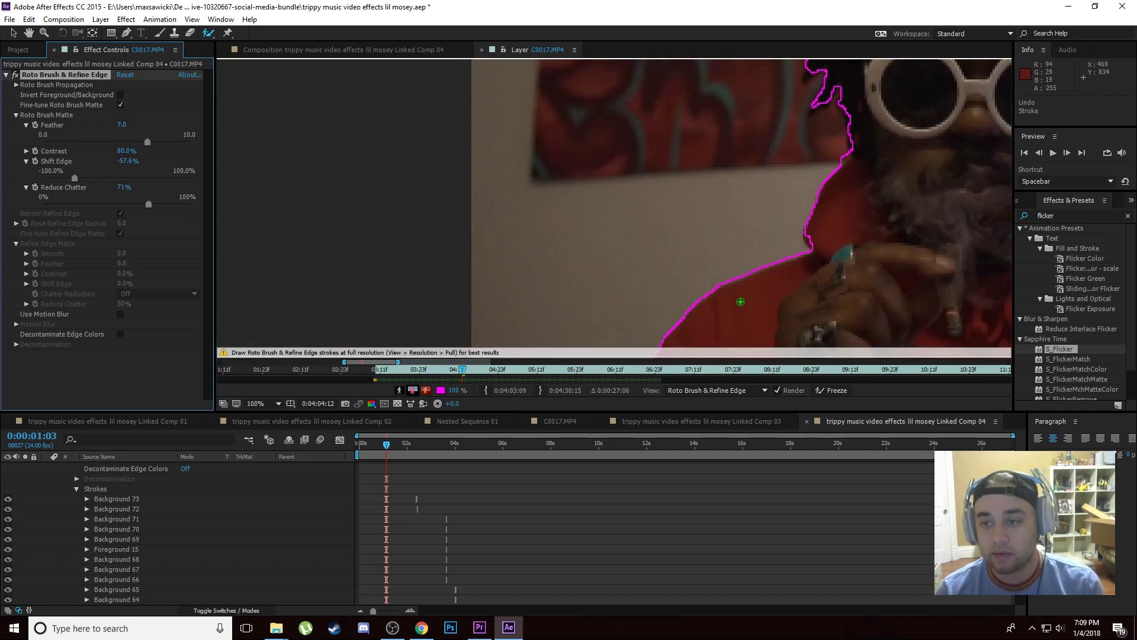
{"action": "left_click_drag", "start_coordinate": [74, 177], "coordinate": [53, 177]}
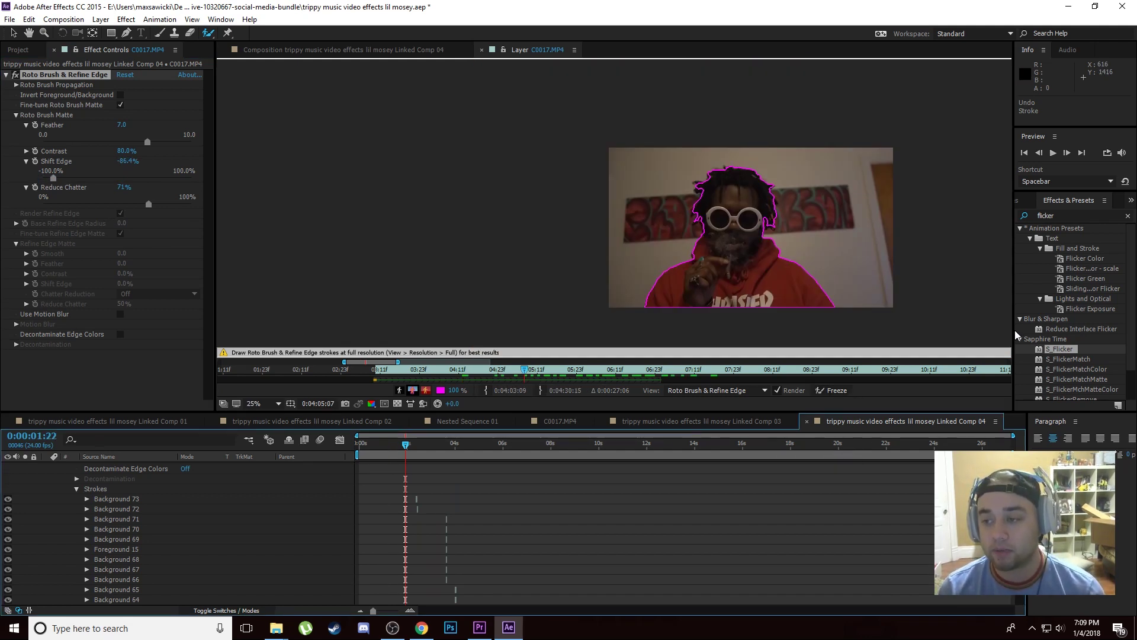
{"action": "mouse_move", "coordinate": [1015, 334]}
{"action": "left_mouse_down"}
{"action": "mouse_move", "coordinate": [655, 332]}
{"action": "mouse_move", "coordinate": [1010, 332]}
{"action": "left_mouse_up"}
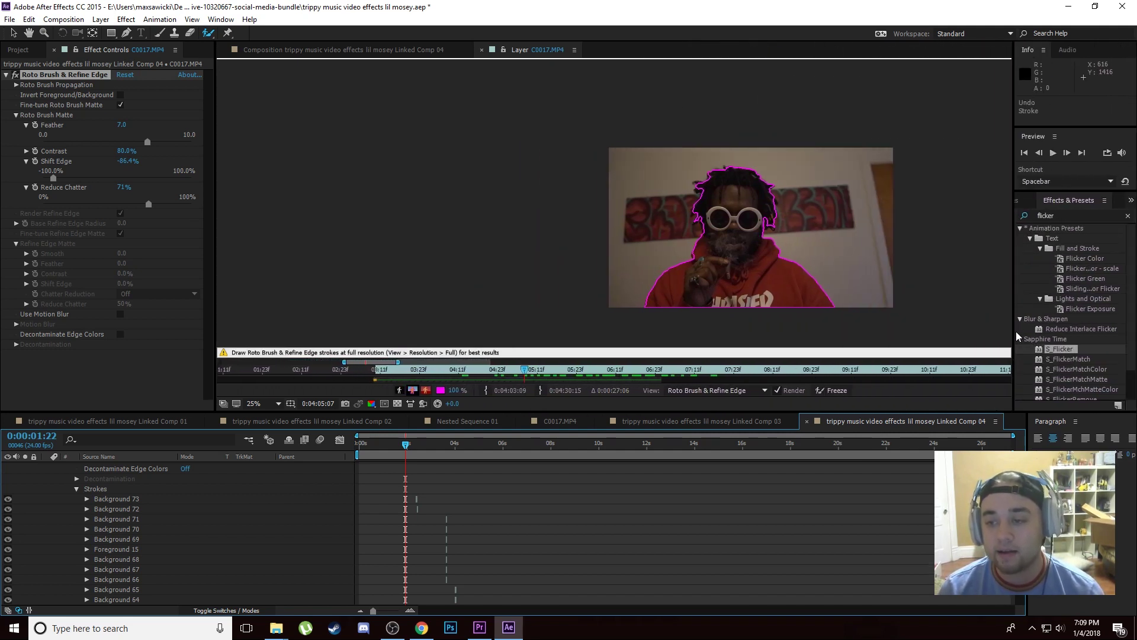
{"action": "left_click", "coordinate": [833, 390]}
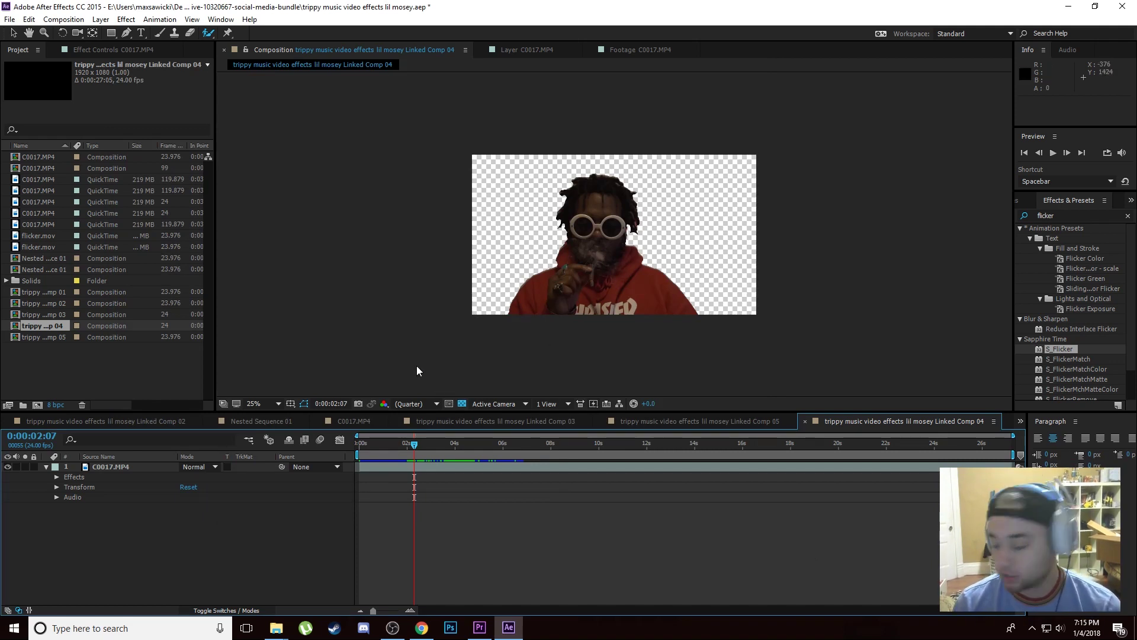
{"action": "scroll", "coordinate": [676, 246], "scroll_direction": "up", "scroll_amount": 5}
{"action": "scroll", "coordinate": [630, 237], "scroll_direction": "down", "scroll_amount": 7}
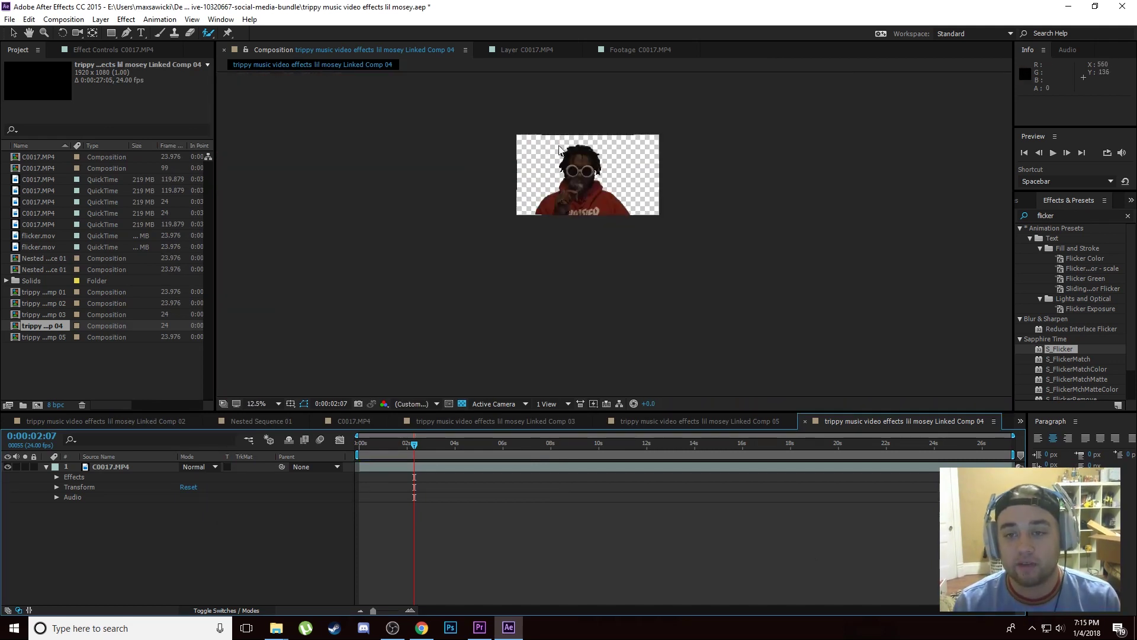
{"action": "scroll", "coordinate": [559, 149], "scroll_direction": "up", "scroll_amount": 1}
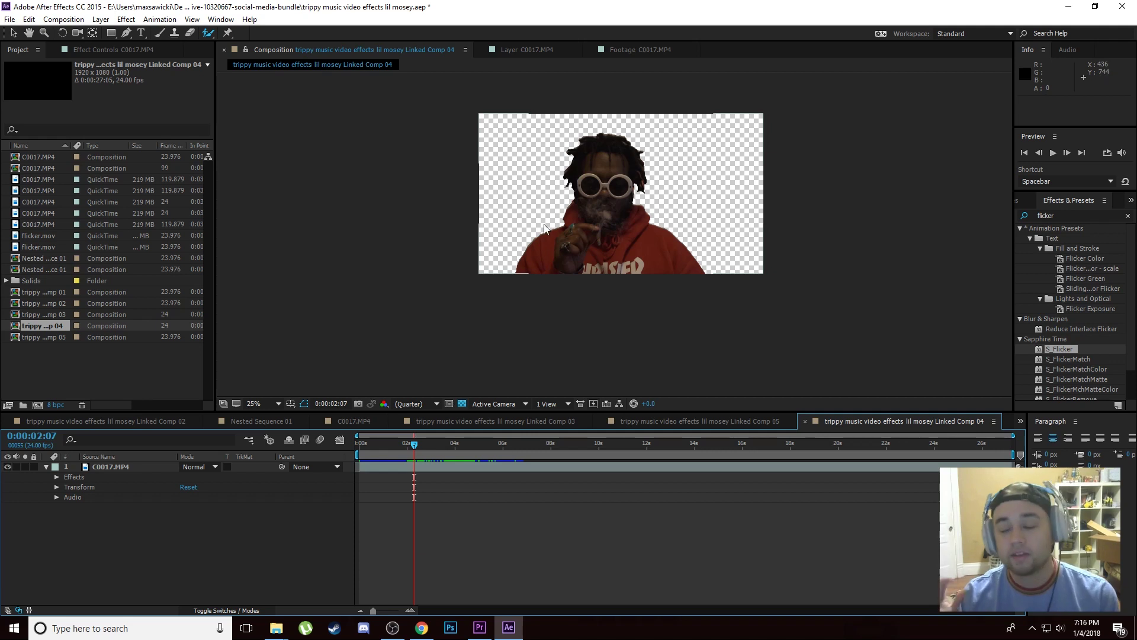
Duplicate the cut-out C0017.MP4 layer with copy and paste
{"action": "left_click", "coordinate": [114, 469]}
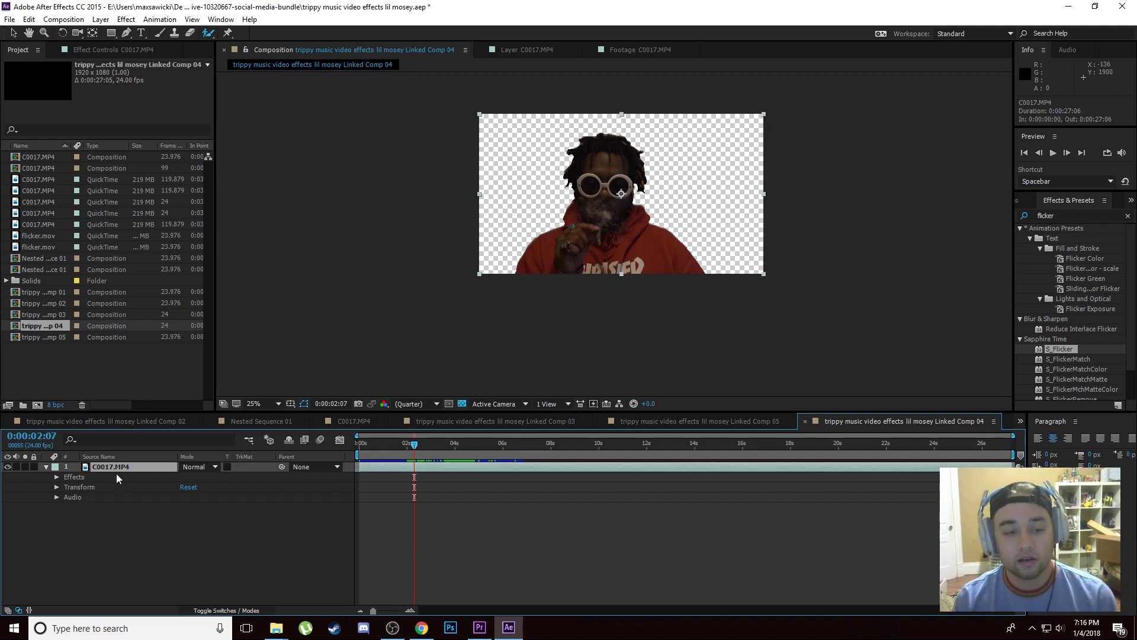
{"action": "key", "text": "ctrl+c"}
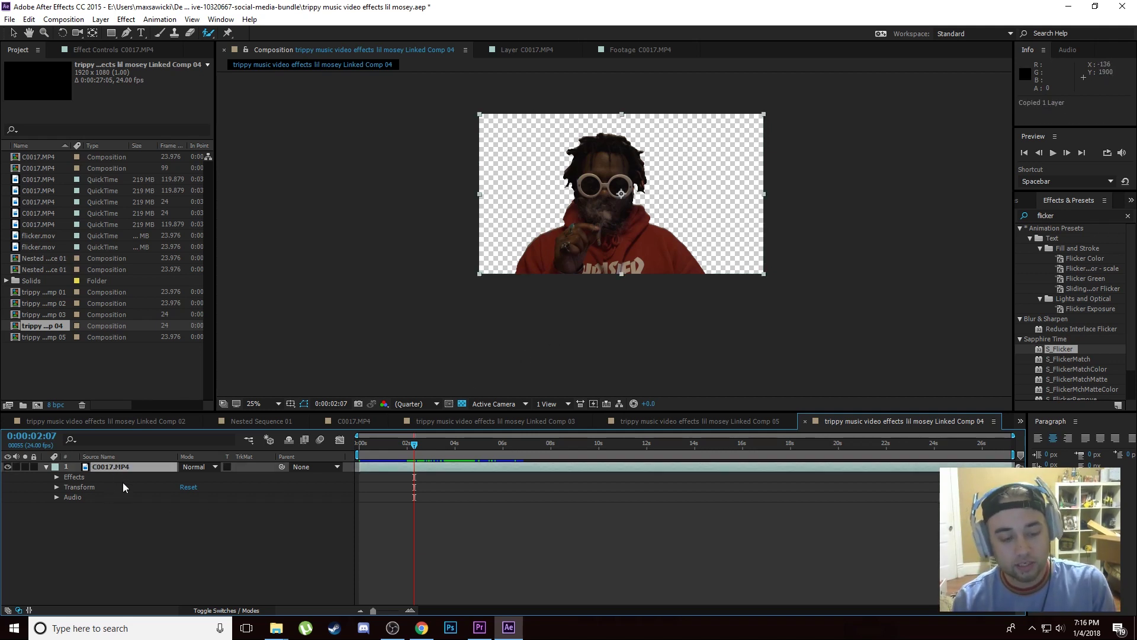
{"action": "key", "text": "ctrl+v"}
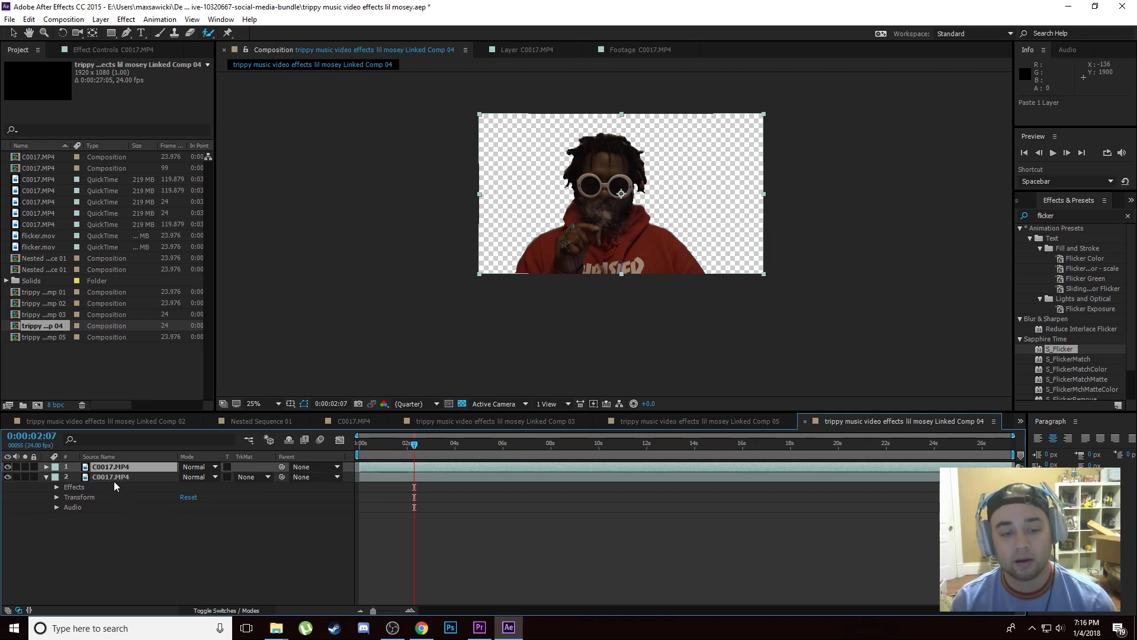
Delete Roto Brush & Refine Edge from the lower copy, then toggle its visibility to compare
{"action": "left_click", "coordinate": [120, 477]}
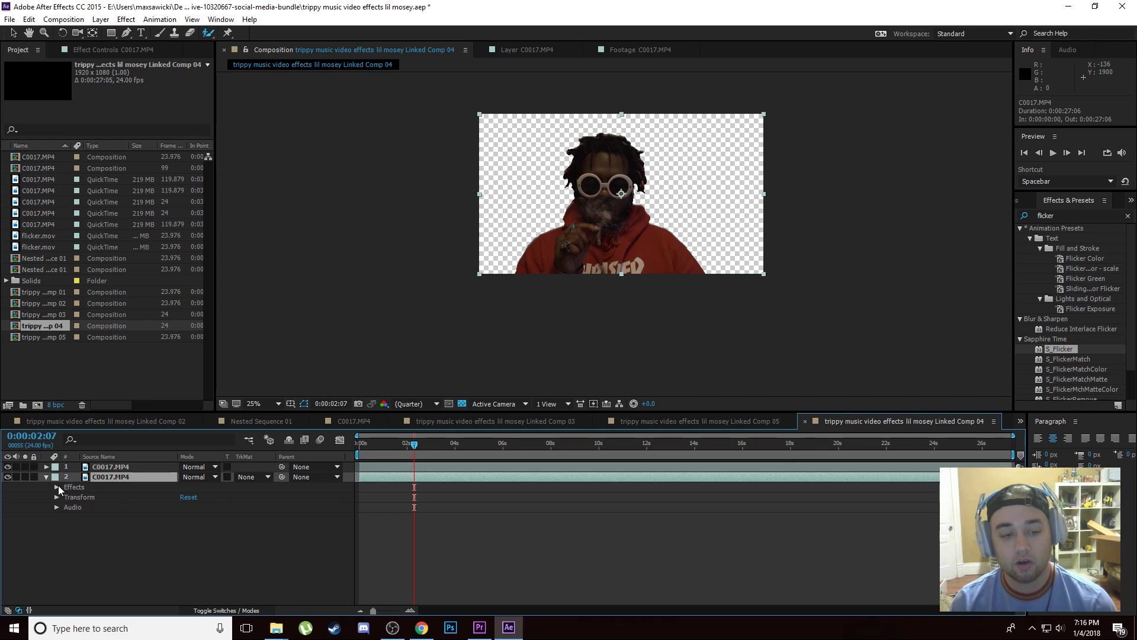
{"action": "left_click", "coordinate": [57, 486]}
{"action": "left_click", "coordinate": [116, 478]}
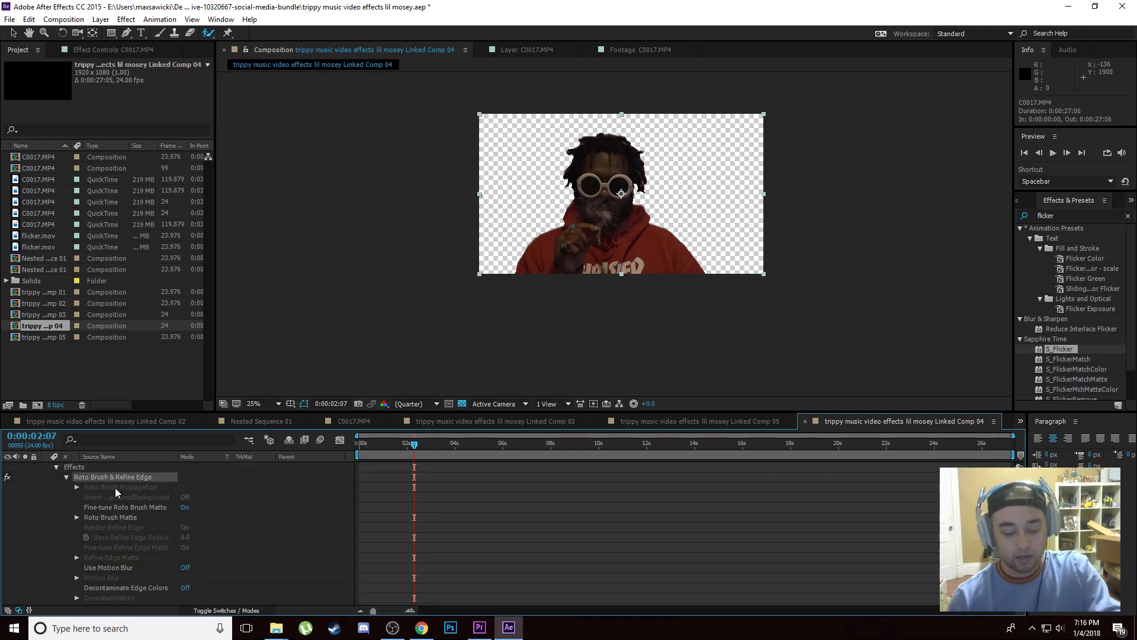
{"action": "key", "text": "Delete"}
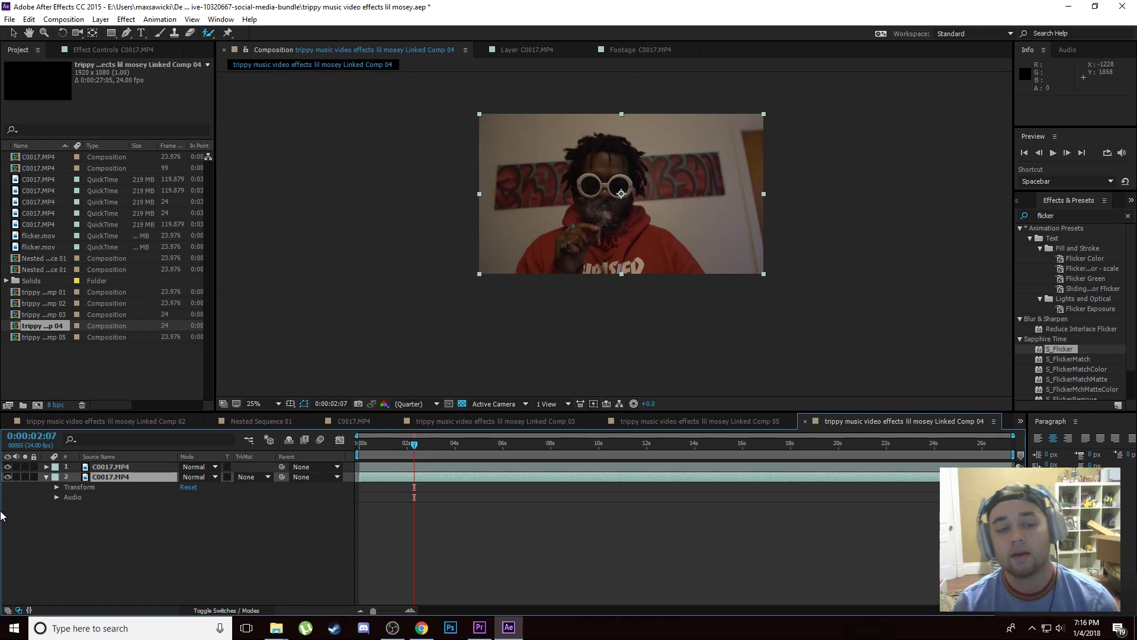
{"action": "left_click", "coordinate": [7, 477]}
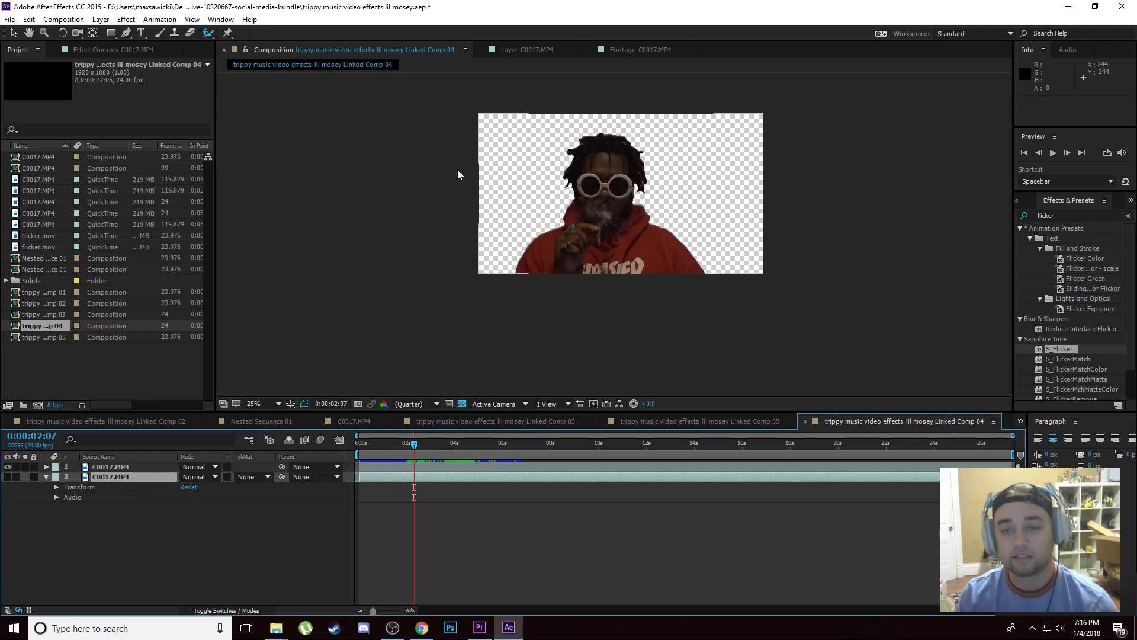
{"action": "left_click", "coordinate": [8, 477]}
{"action": "left_click", "coordinate": [8, 477]}
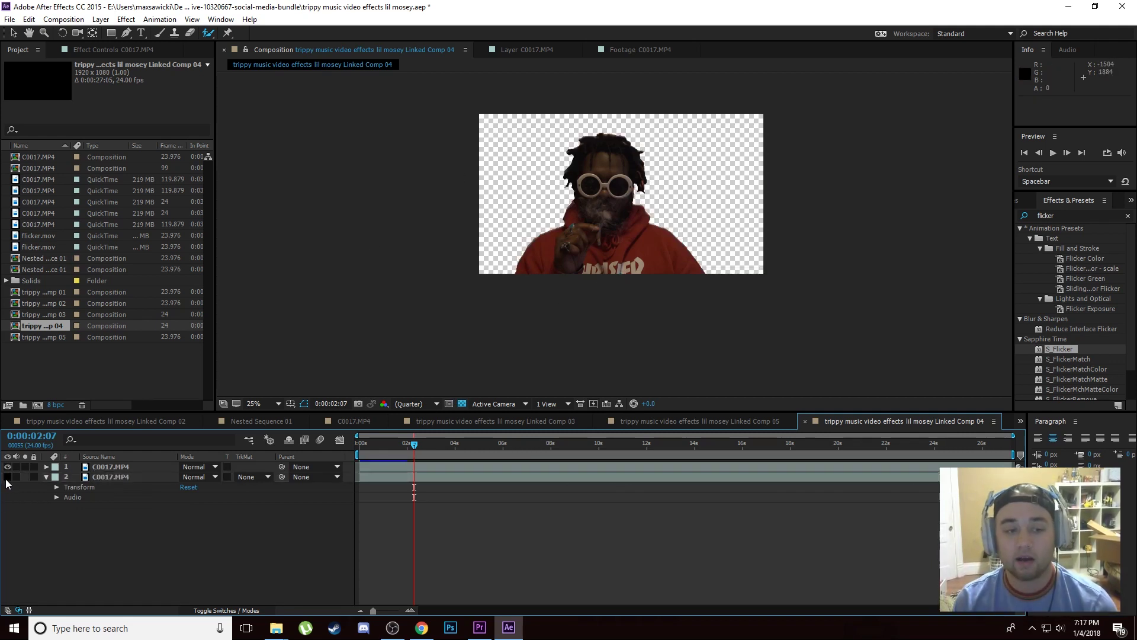
{"action": "left_click", "coordinate": [8, 477]}
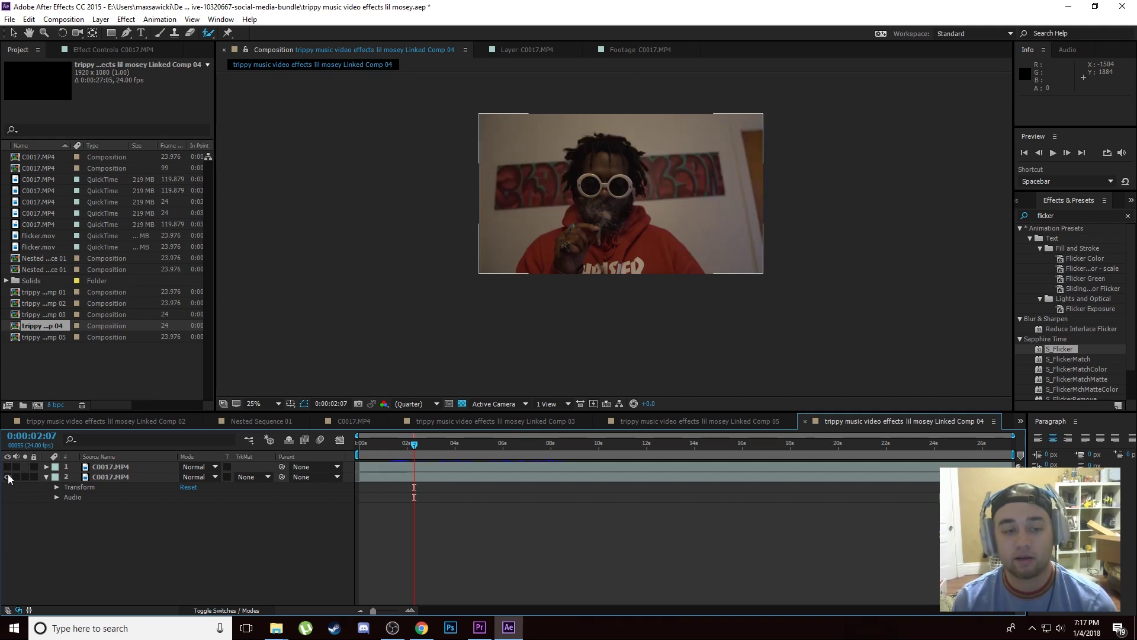
Paste a third copy of the top C0017.MP4 layer and toggle the bottom layer to check
{"action": "left_click", "coordinate": [109, 466]}
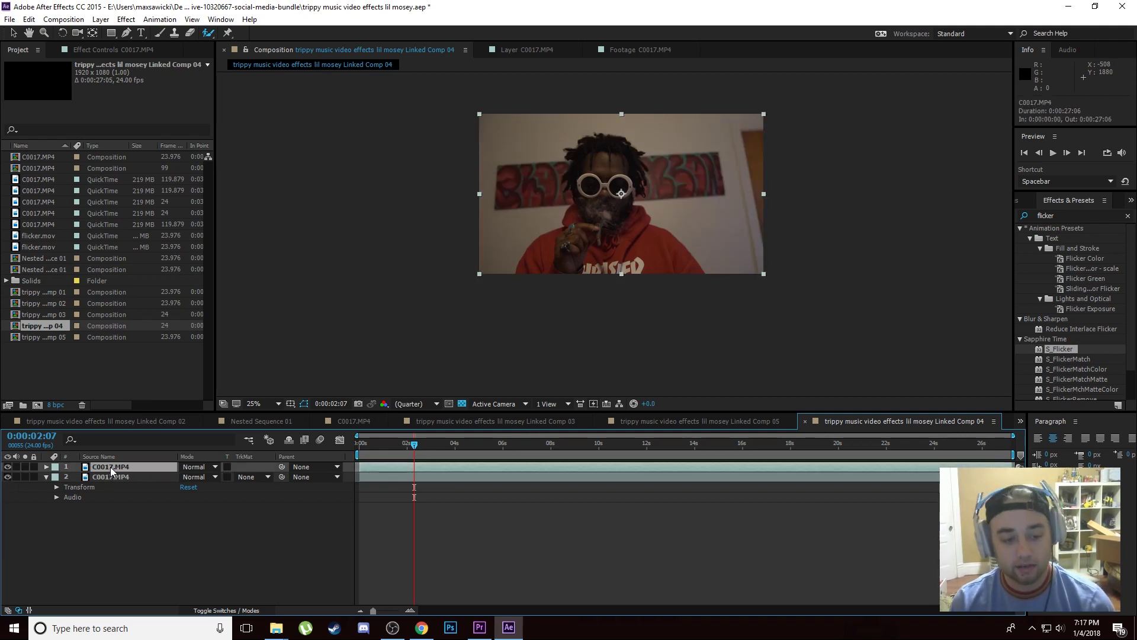
{"action": "key", "text": "ctrl+c"}
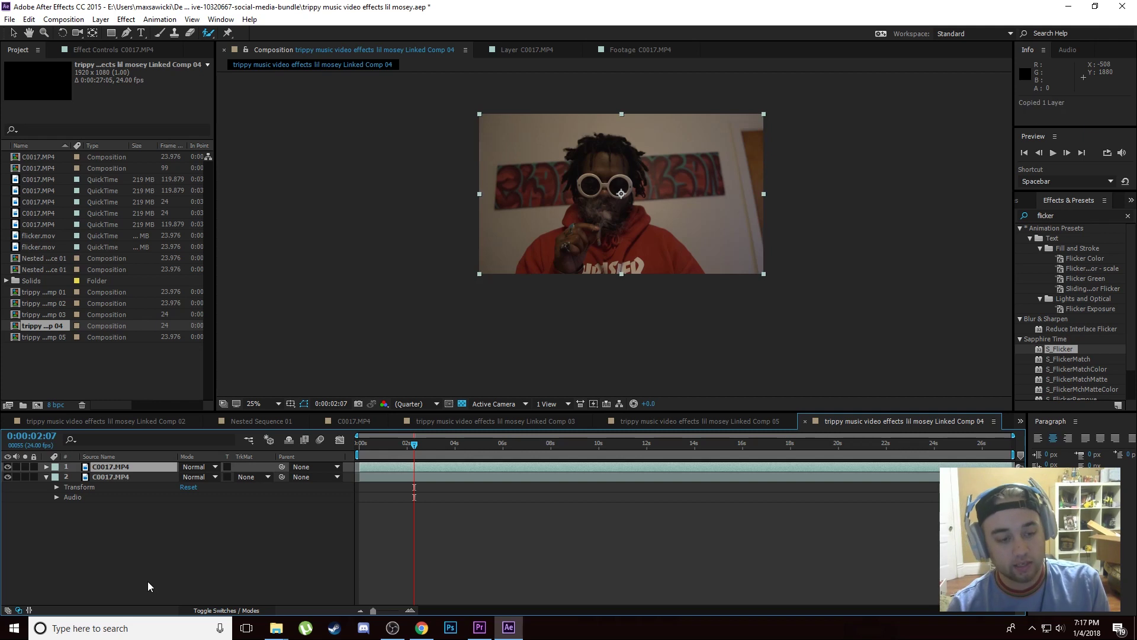
{"action": "key", "text": "ctrl+v"}
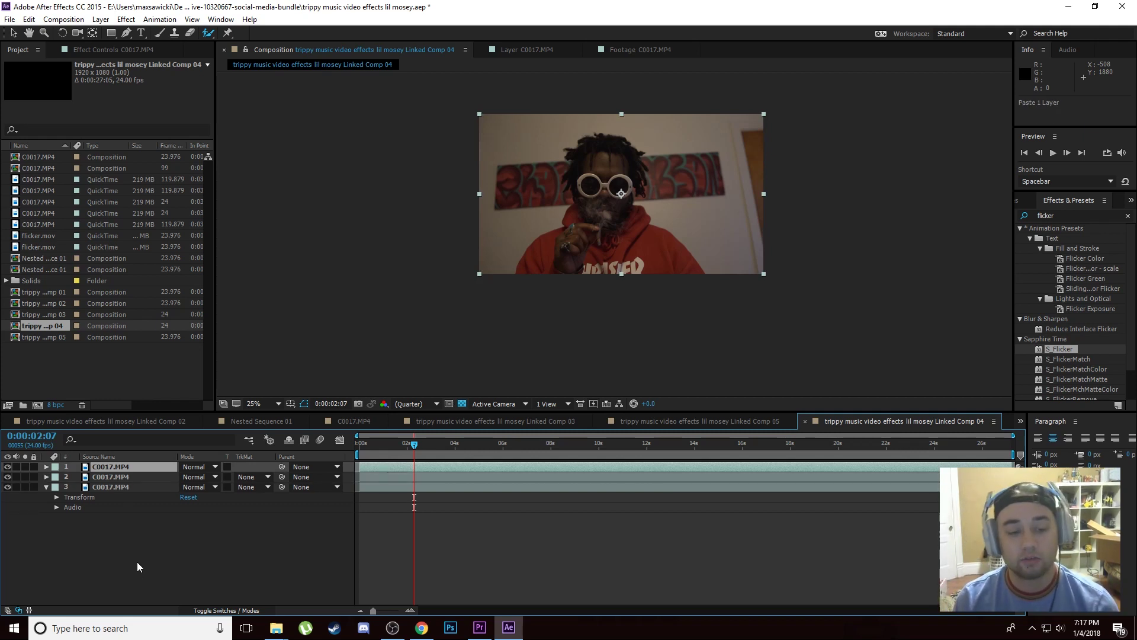
{"action": "left_click", "coordinate": [7, 487]}
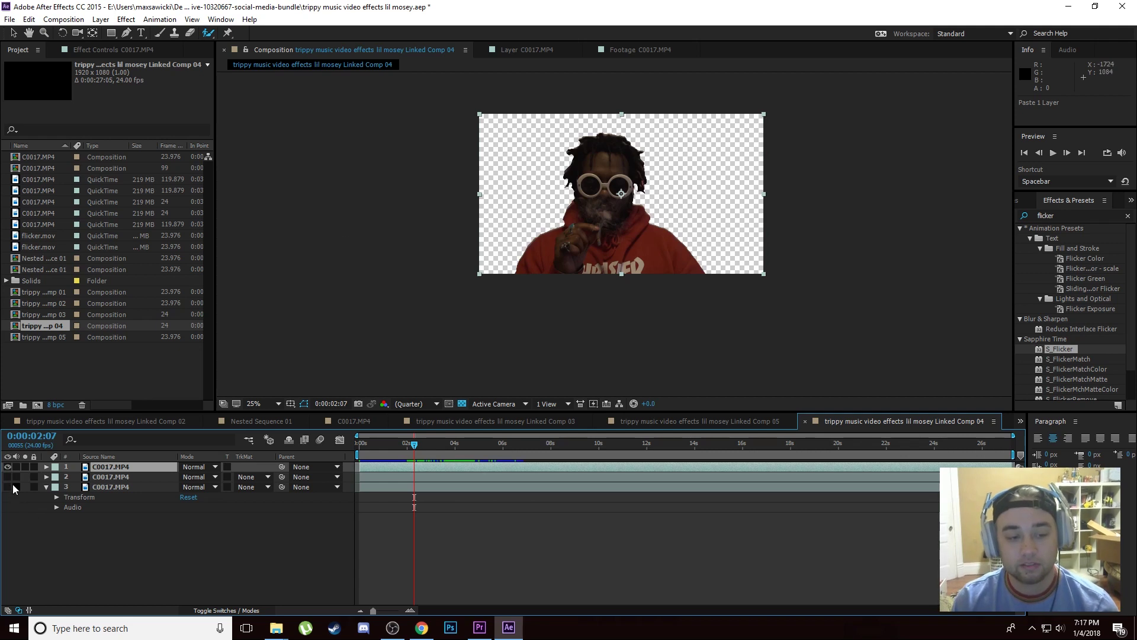
{"action": "left_click", "coordinate": [8, 487]}
Select the middle C0017.MP4 layer and replace the 'flicker' effects search with 's_'
{"action": "left_click", "coordinate": [123, 478]}
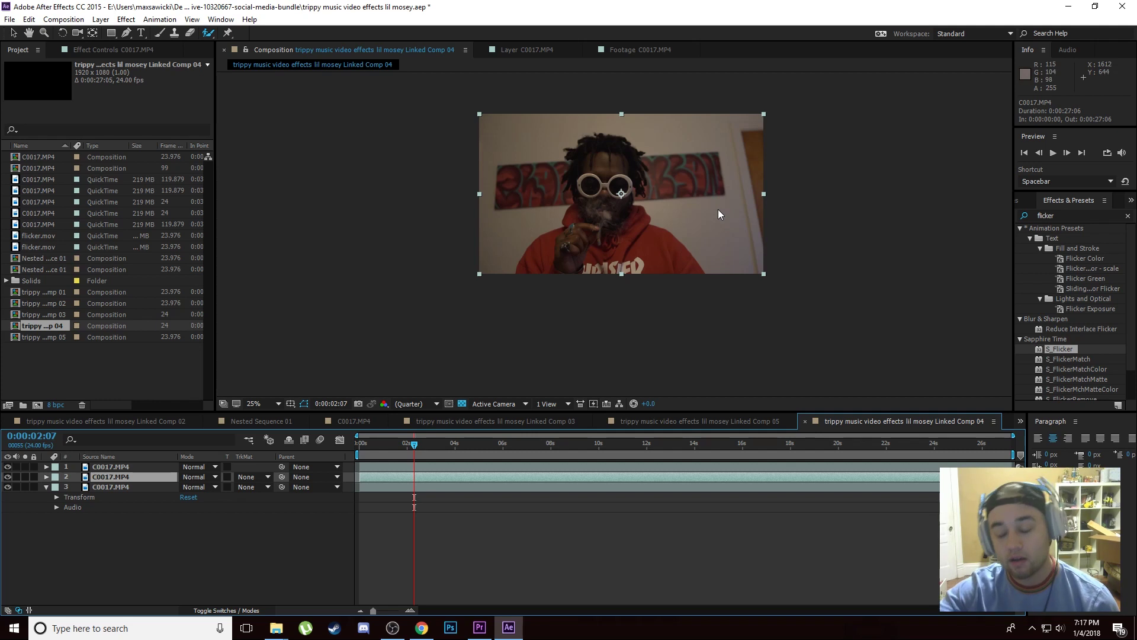
{"action": "left_click", "coordinate": [106, 467]}
{"action": "left_click", "coordinate": [125, 480]}
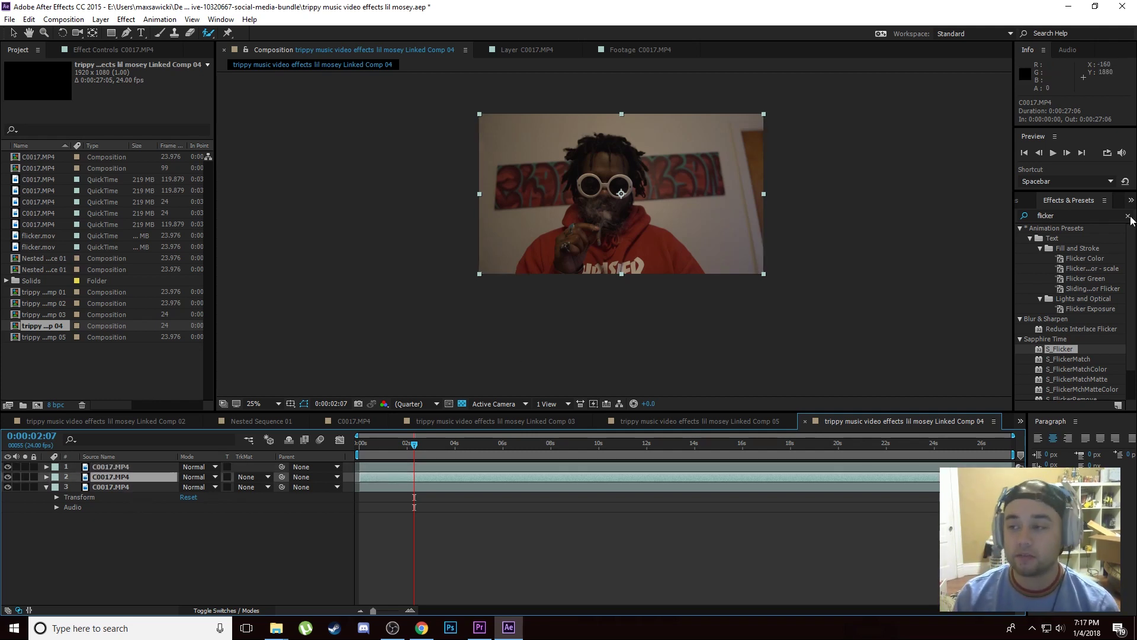
{"action": "left_click", "coordinate": [1128, 216]}
{"action": "left_click", "coordinate": [1110, 217]}
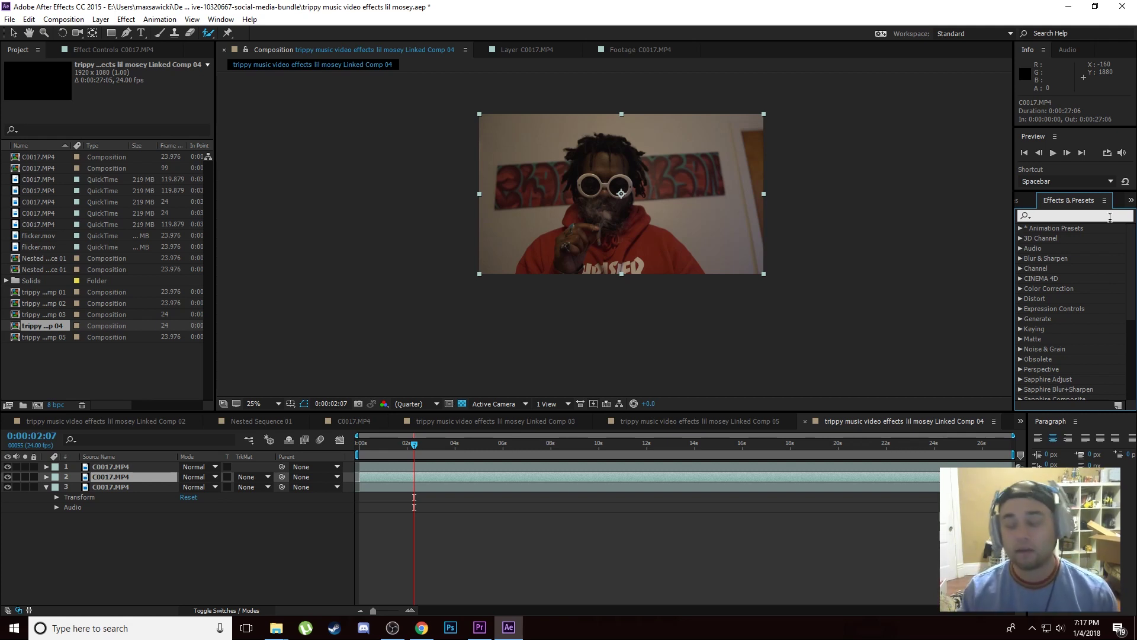
{"action": "type", "text": "s_"}
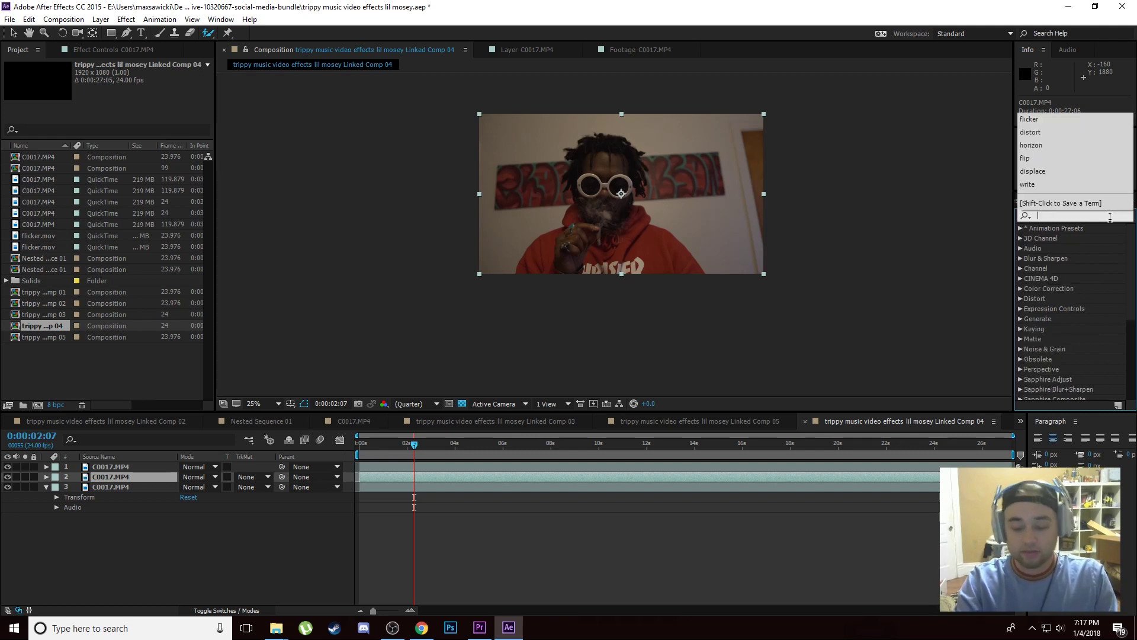
Search 's_d' and drag Sapphire S_Distort onto the middle C0017.MP4 layer
{"action": "key", "text": "Return"}
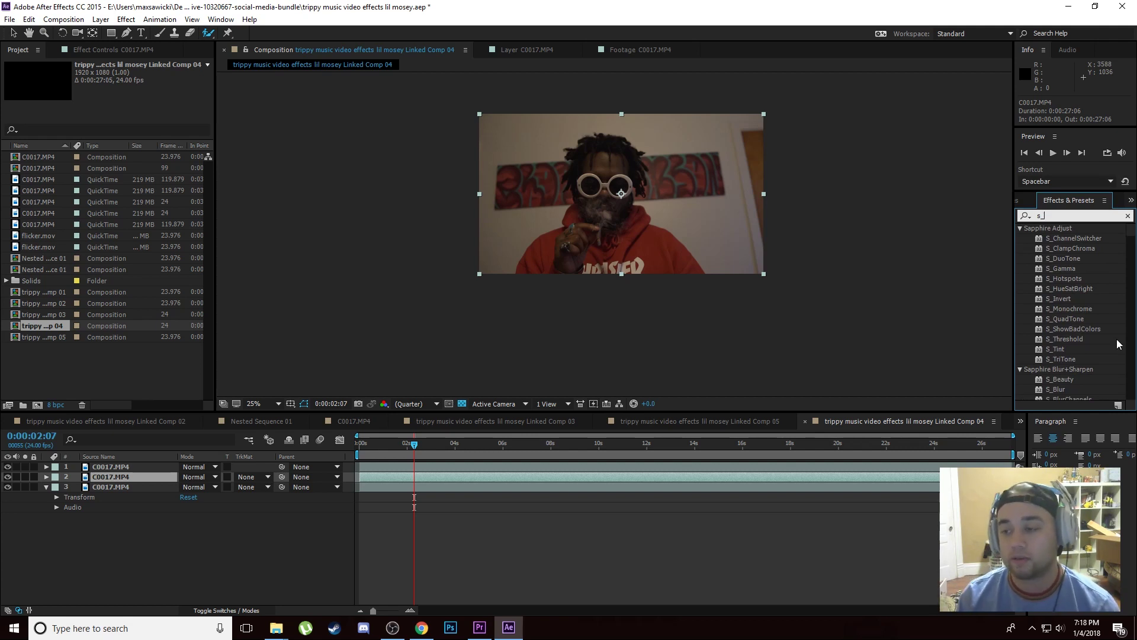
{"action": "type", "text": "d"}
{"action": "left_click_drag", "start_coordinate": [1065, 288], "coordinate": [108, 471]}
{"action": "left_click_drag", "start_coordinate": [105, 467], "coordinate": [108, 476]}
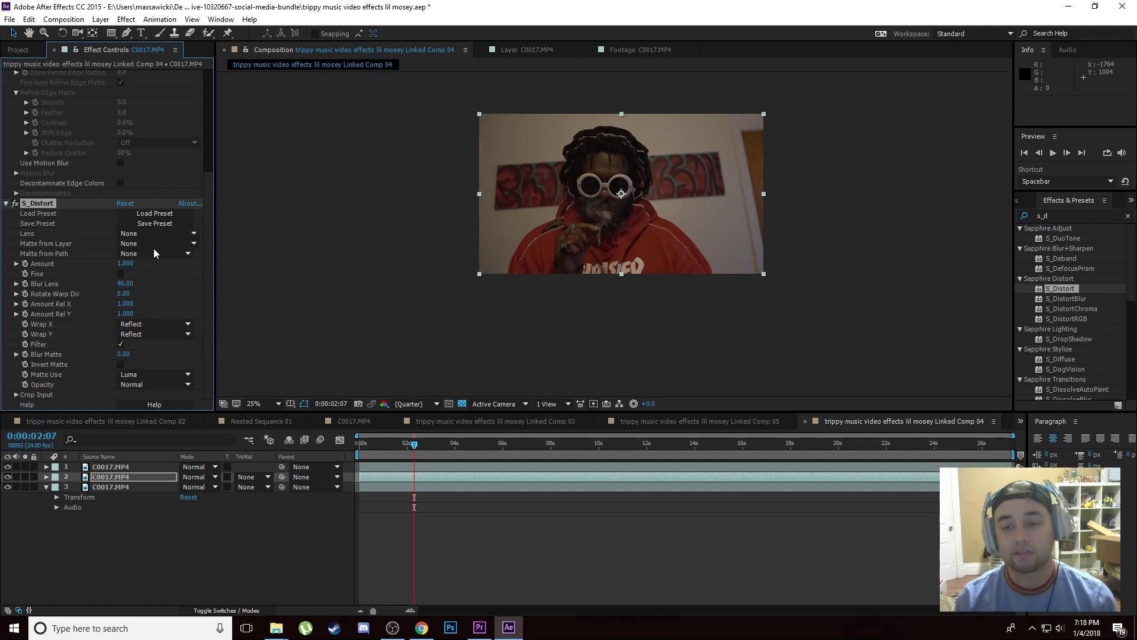
Load the Melted Mental Image preset into S_Distort and preview from 0:00:00:13
{"action": "key", "text": "space"}
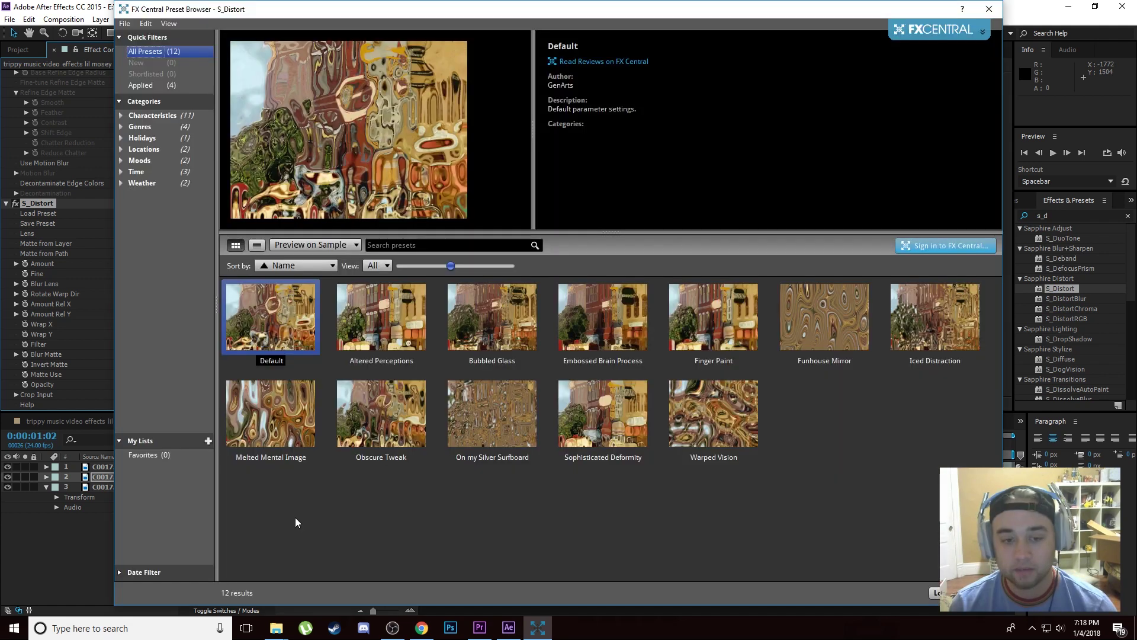
{"action": "left_click", "coordinate": [261, 425]}
{"action": "double_click", "coordinate": [273, 420]}
{"action": "left_click", "coordinate": [372, 451]}
{"action": "key", "text": "space"}
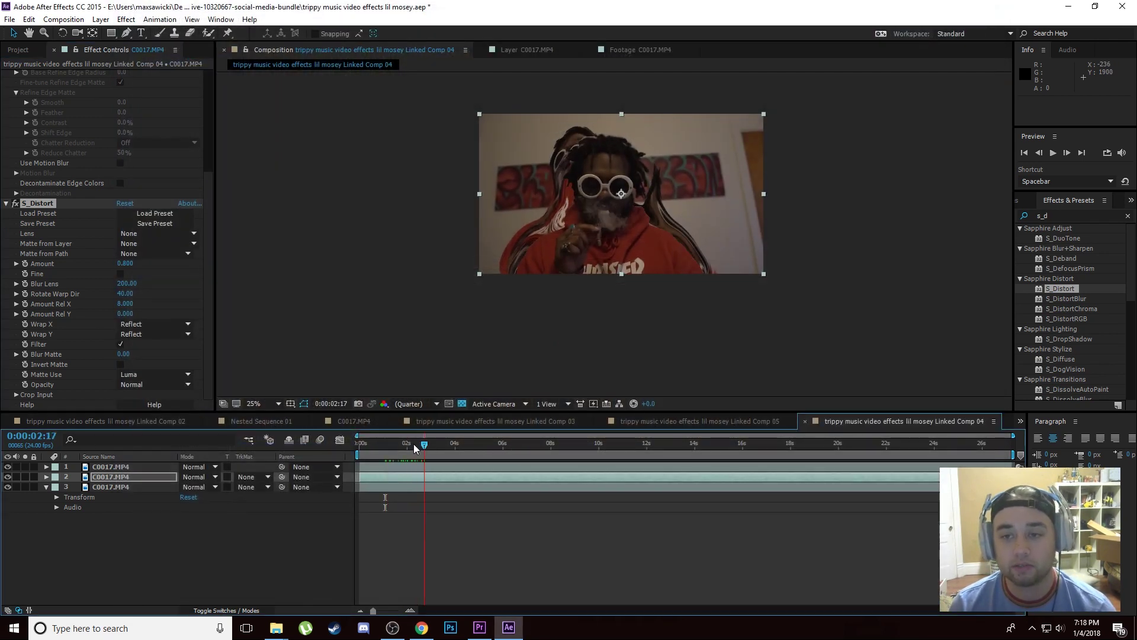
Nudge the middle layer left and down and lower S_Distort Amount to about 0.1
{"action": "key", "text": "space"}
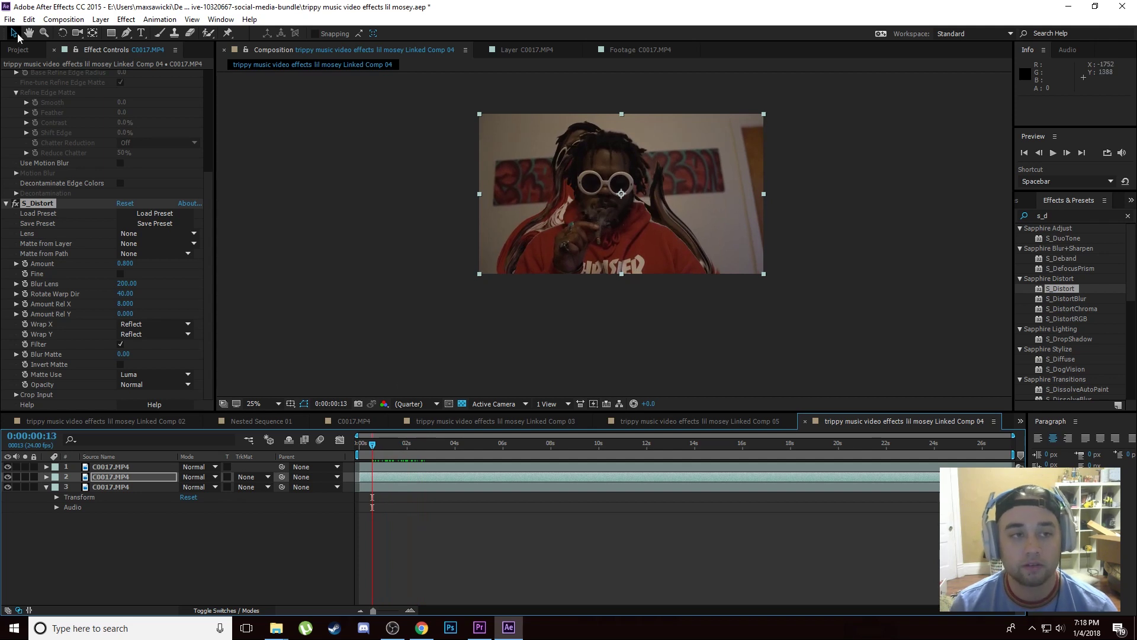
{"action": "left_click_drag", "start_coordinate": [612, 208], "coordinate": [593, 218]}
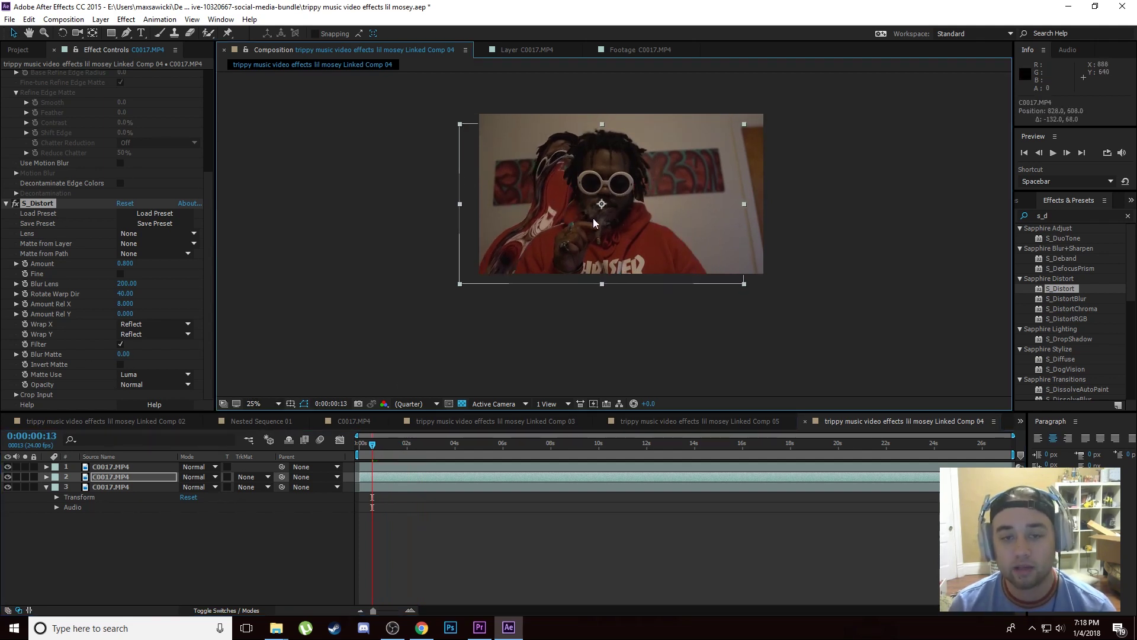
{"action": "left_click", "coordinate": [16, 263]}
{"action": "left_click_drag", "start_coordinate": [145, 281], "coordinate": [112, 285]}
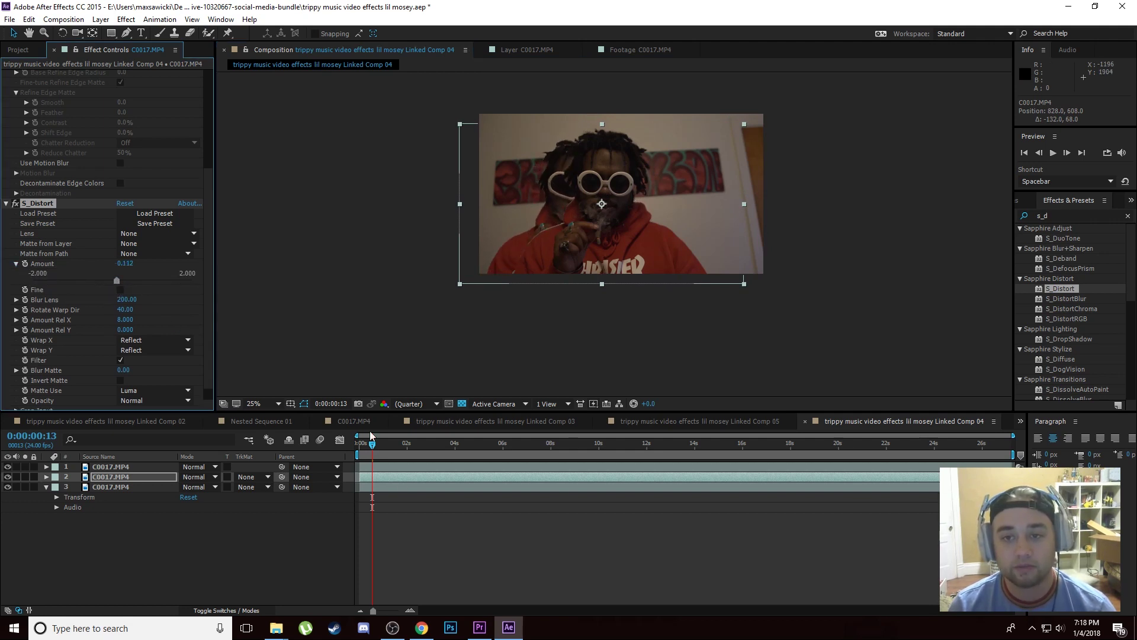
Zero the Amount at the opening frames, then raise it to 0.231 and review the warp
{"action": "left_click_drag", "start_coordinate": [369, 446], "coordinate": [361, 445]}
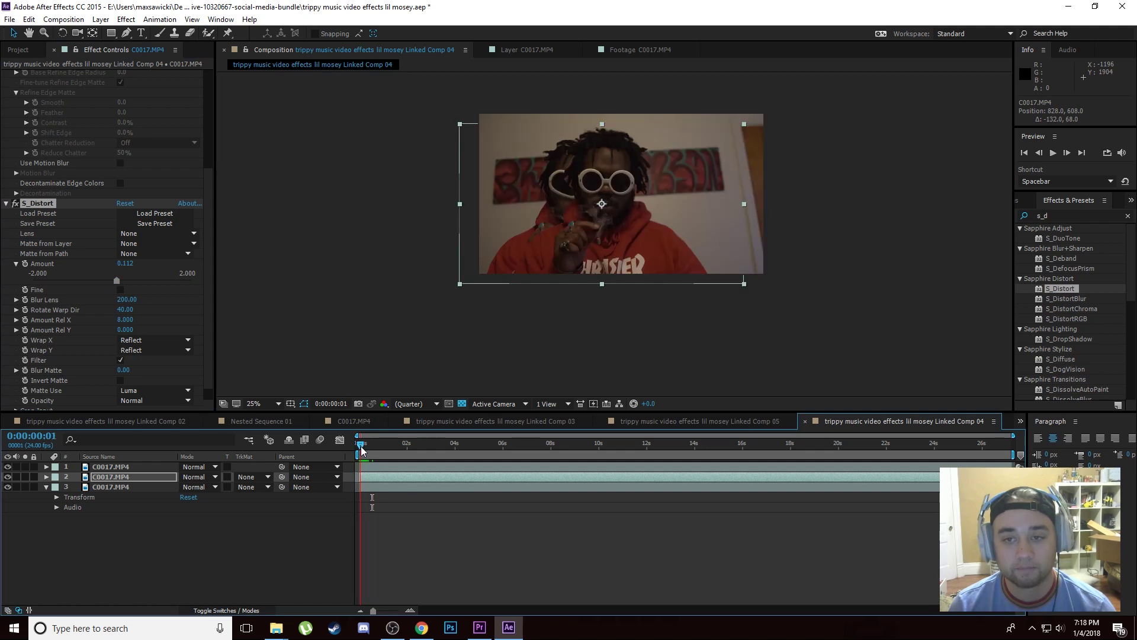
{"action": "left_click", "coordinate": [124, 263]}
{"action": "type", "text": "0"}
{"action": "key", "text": "Return"}
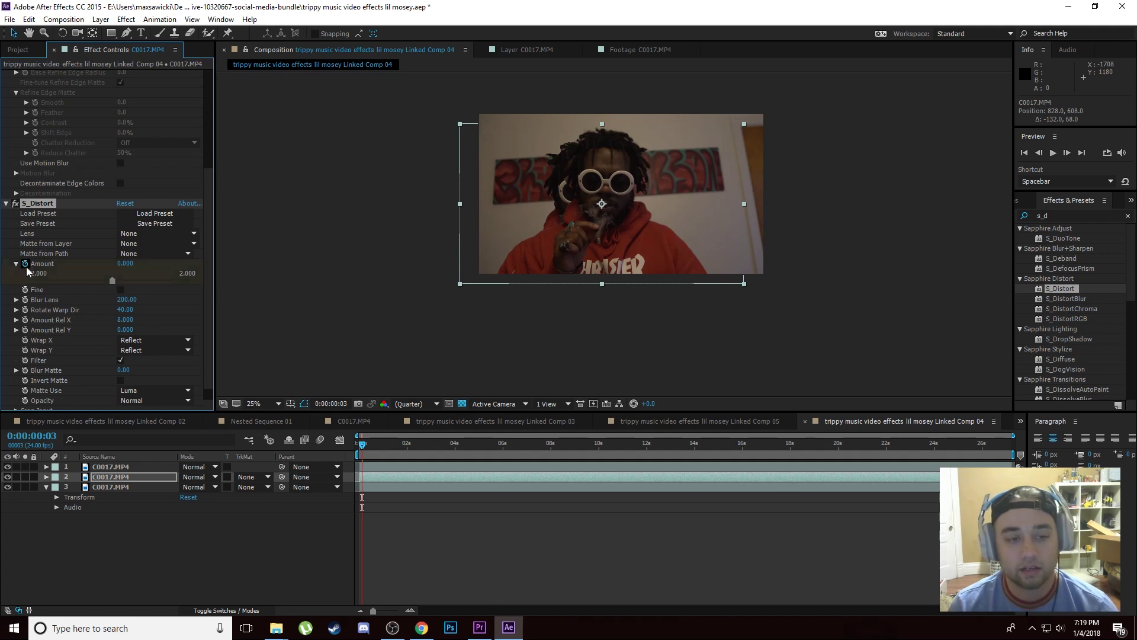
{"action": "left_click_drag", "start_coordinate": [362, 446], "coordinate": [430, 446]}
{"action": "left_click_drag", "start_coordinate": [114, 279], "coordinate": [151, 281]}
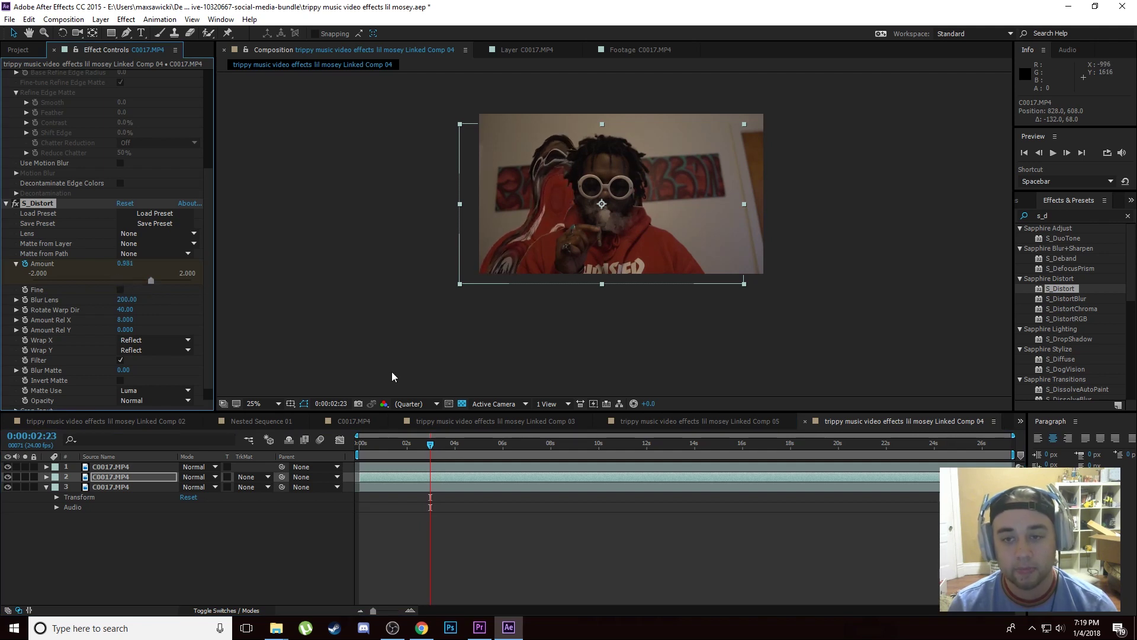
{"action": "left_click_drag", "start_coordinate": [426, 450], "coordinate": [378, 453]}
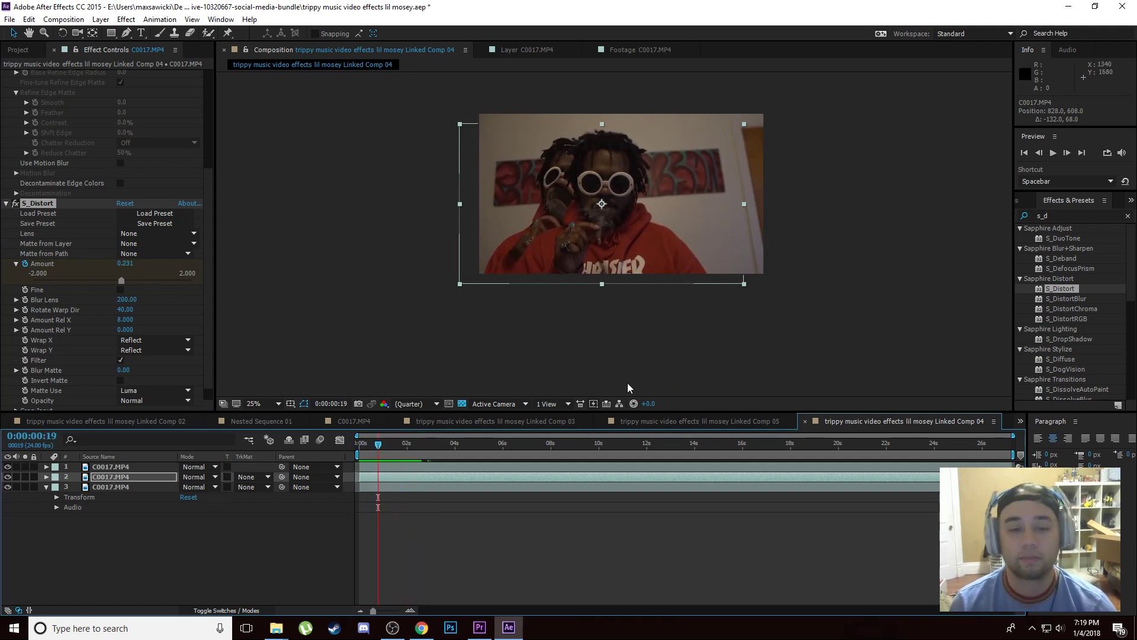
{"action": "left_click", "coordinate": [106, 478]}
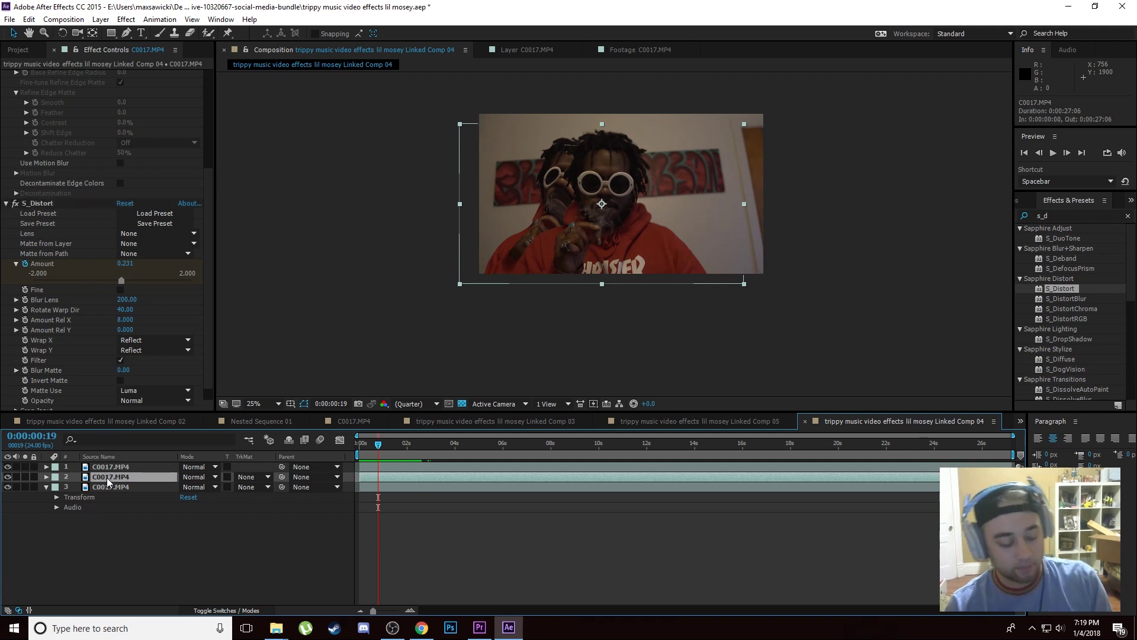
Paste a fourth C0017.MP4 copy and shift it right beside the original man
{"action": "key", "text": "ctrl+c"}
{"action": "key", "text": "ctrl+v"}
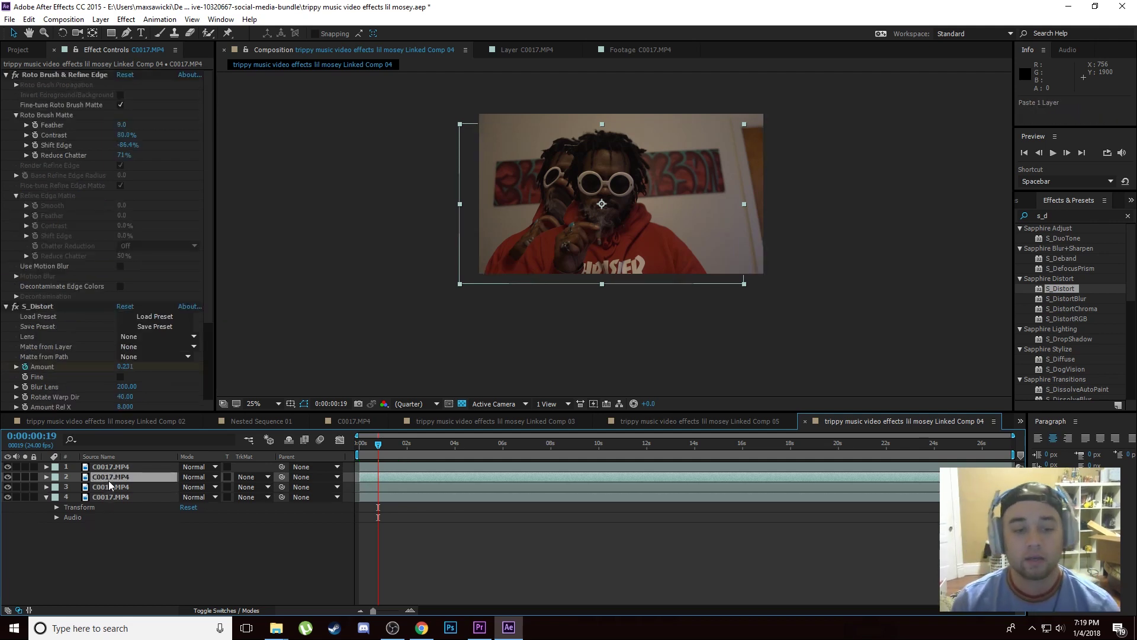
{"action": "left_click", "coordinate": [108, 481]}
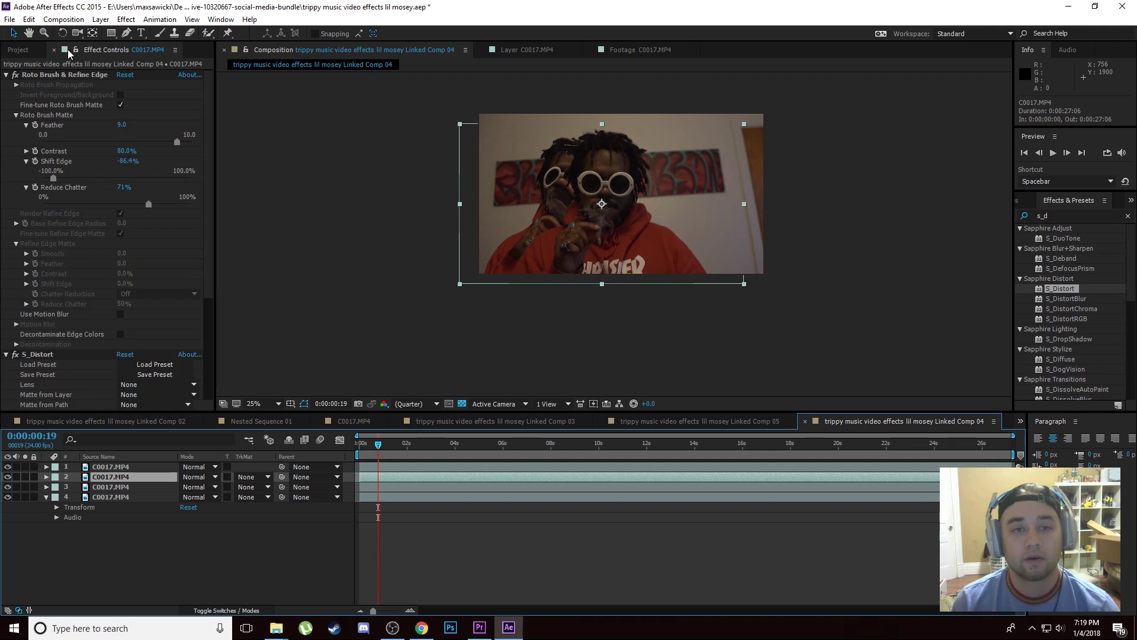
{"action": "left_click_drag", "start_coordinate": [577, 230], "coordinate": [664, 224]}
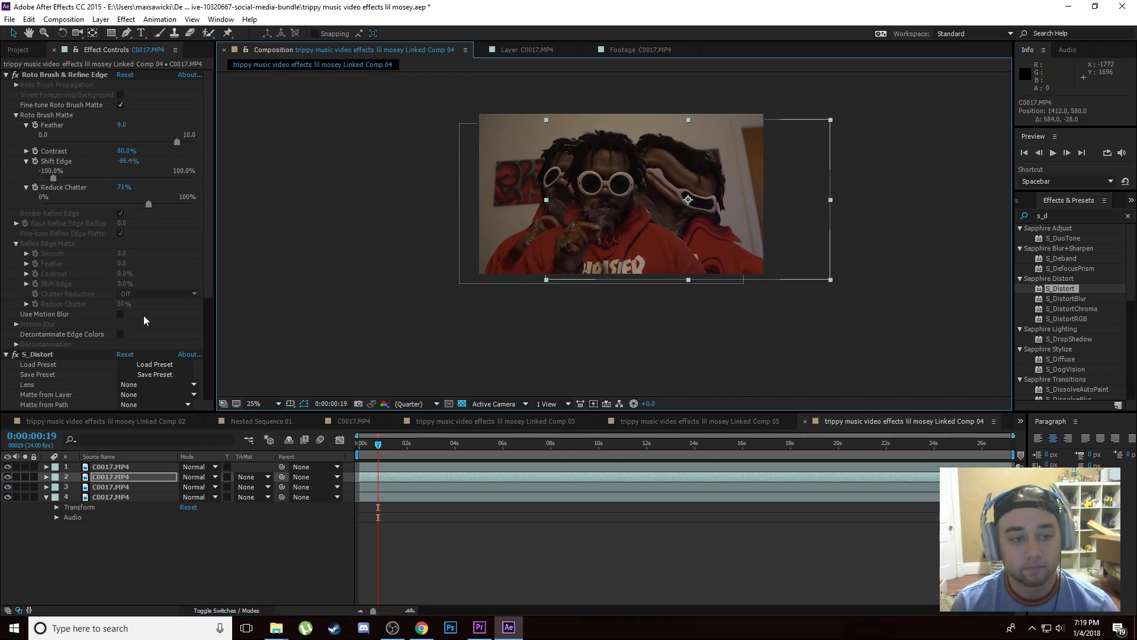
{"action": "left_click_drag", "start_coordinate": [209, 283], "coordinate": [205, 354]}
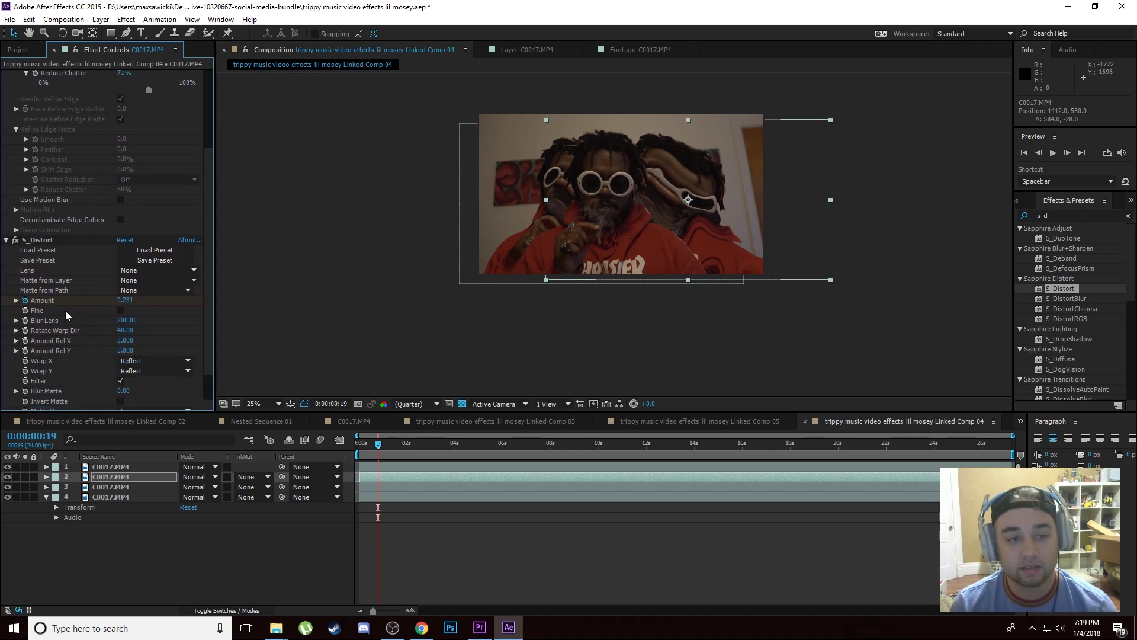
{"action": "left_click", "coordinate": [28, 308]}
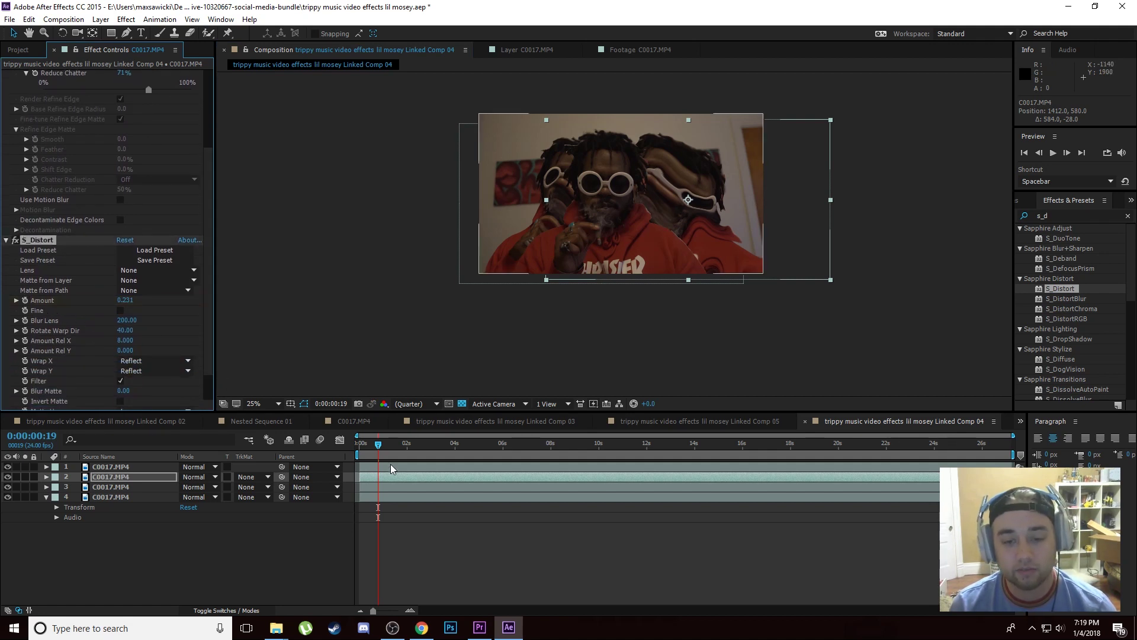
Keyframe the copy's S_Distort Amount at 0 on the first frame, then -2.000 one second later
{"action": "left_click_drag", "start_coordinate": [380, 446], "coordinate": [362, 453]}
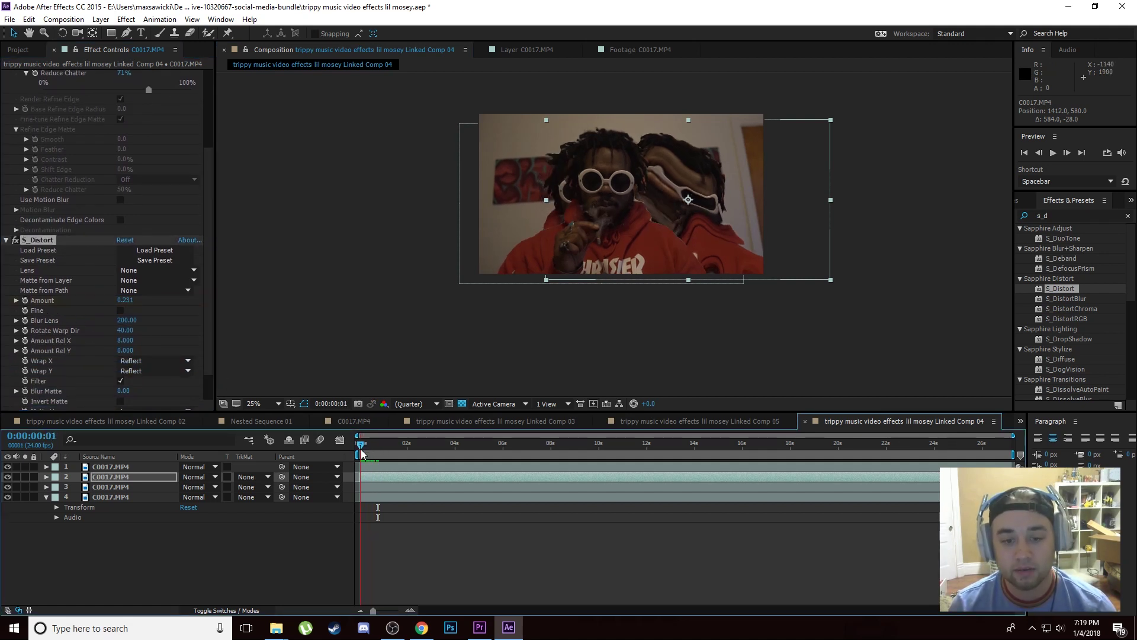
{"action": "left_click", "coordinate": [125, 300]}
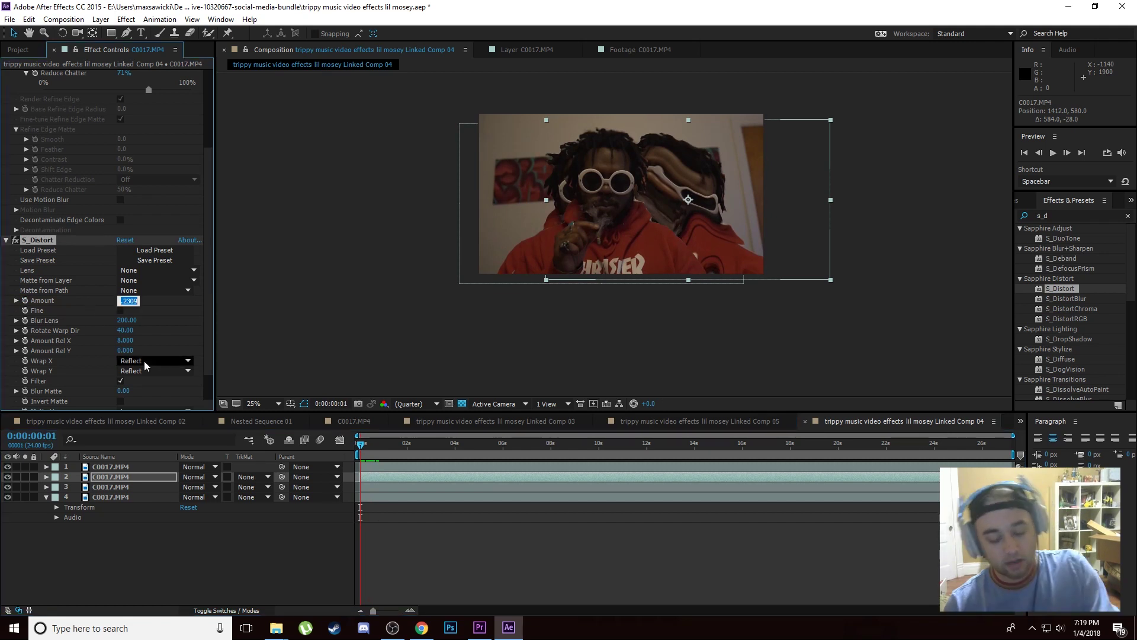
{"action": "type", "text": "0"}
{"action": "key", "text": "Return"}
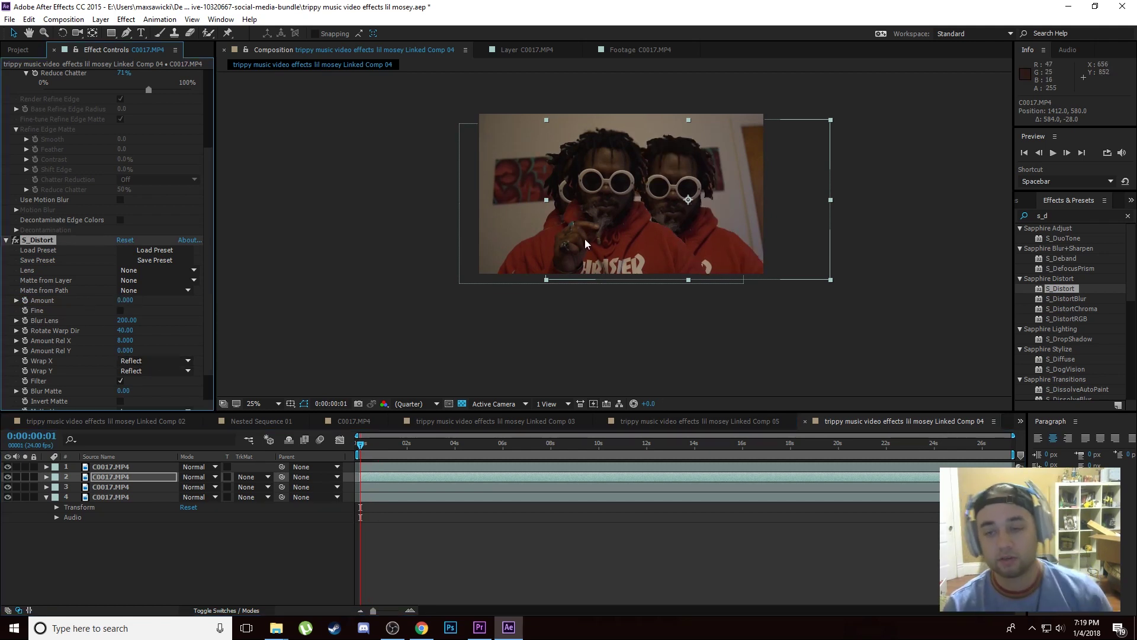
{"action": "left_click", "coordinate": [26, 300]}
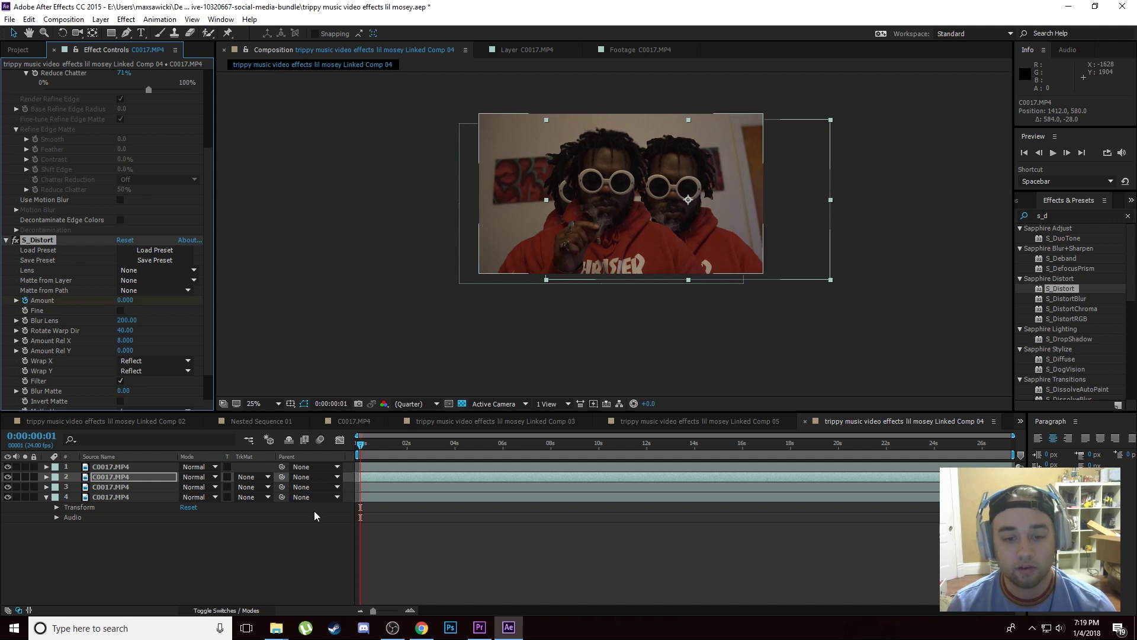
{"action": "left_click_drag", "start_coordinate": [361, 445], "coordinate": [416, 452]}
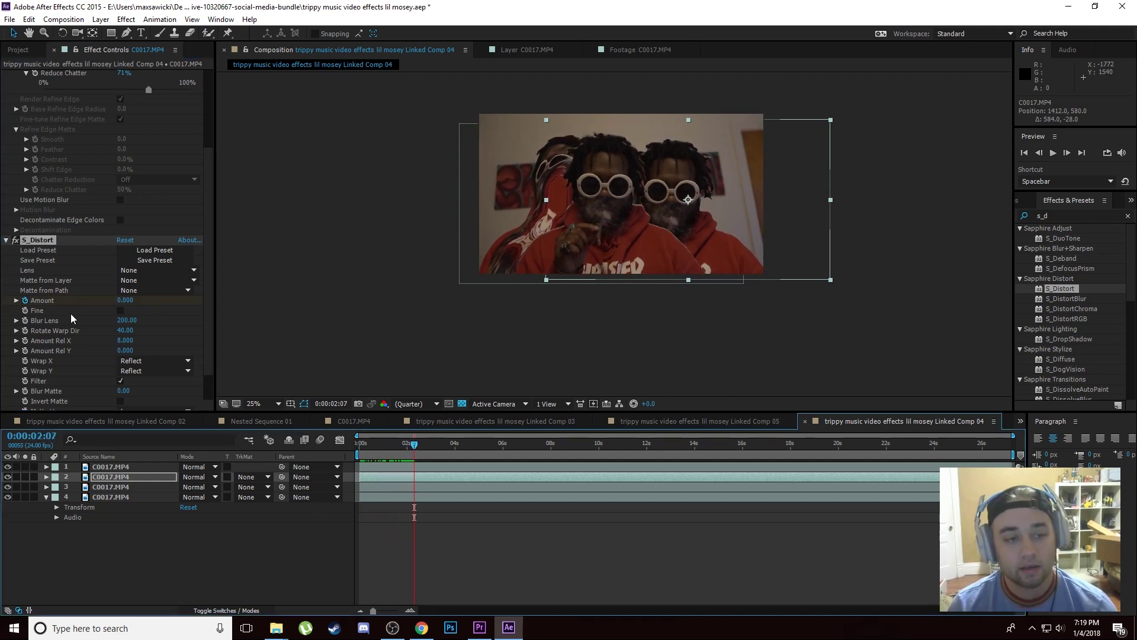
{"action": "left_click", "coordinate": [16, 301]}
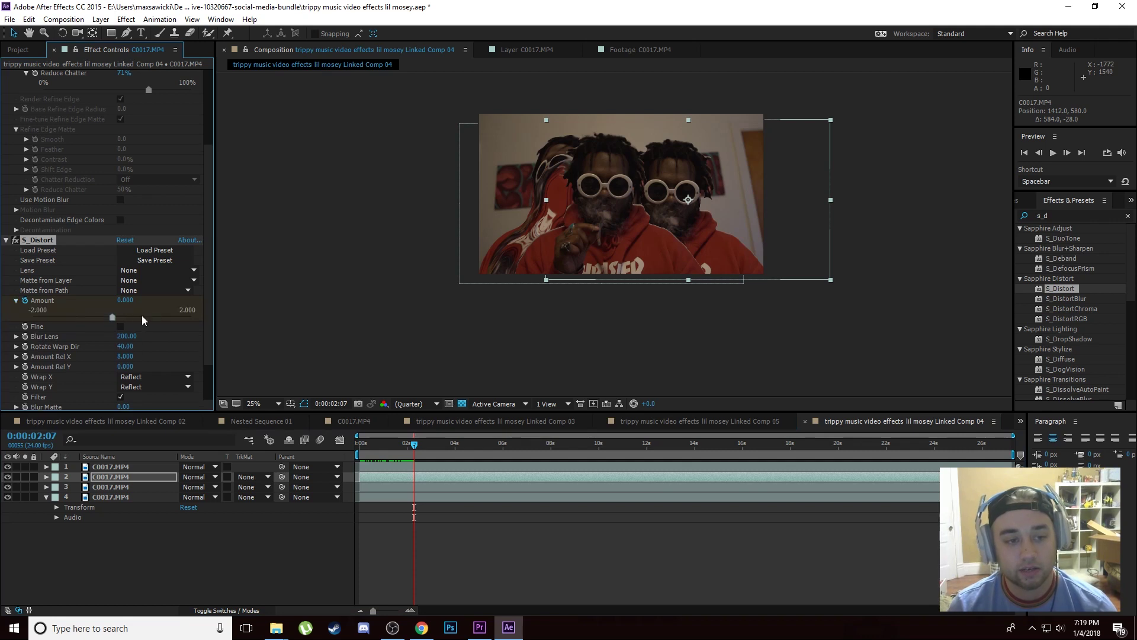
{"action": "mouse_move", "coordinate": [120, 318]}
{"action": "left_mouse_down"}
{"action": "mouse_move", "coordinate": [144, 315]}
{"action": "mouse_move", "coordinate": [125, 317]}
{"action": "left_mouse_up"}
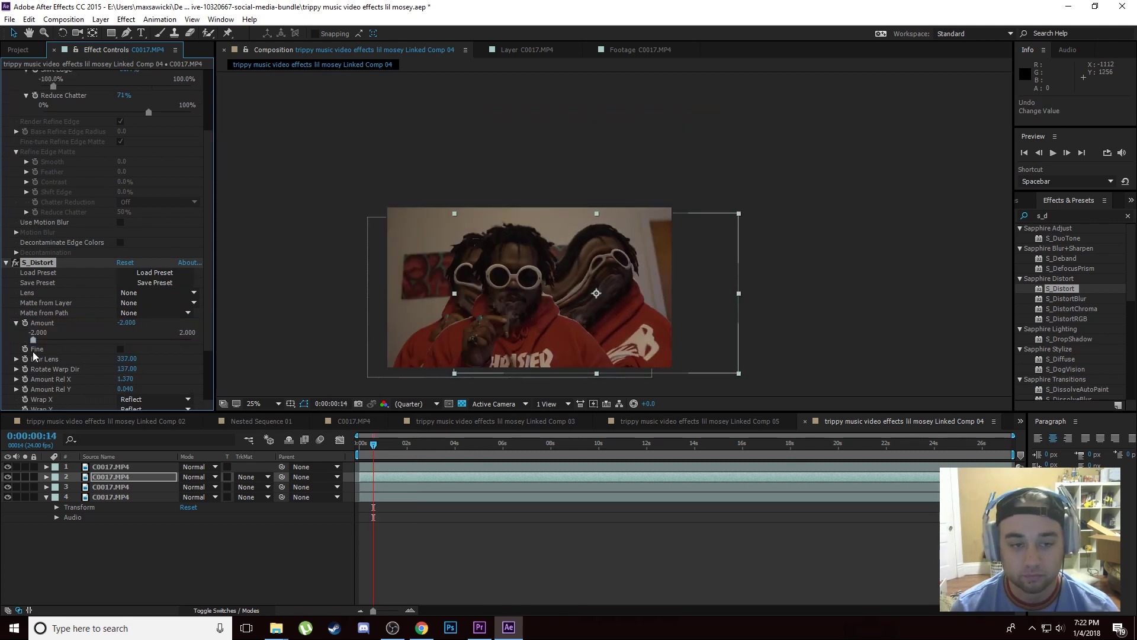
Re-key the duplicate's S_Distort Amount from 0 at frame one to about -1.56 at 0:00:01:18
{"action": "mouse_move", "coordinate": [117, 349]}
{"action": "left_mouse_down"}
{"action": "mouse_move", "coordinate": [51, 351]}
{"action": "mouse_move", "coordinate": [110, 353]}
{"action": "left_mouse_up"}
{"action": "left_click", "coordinate": [361, 446]}
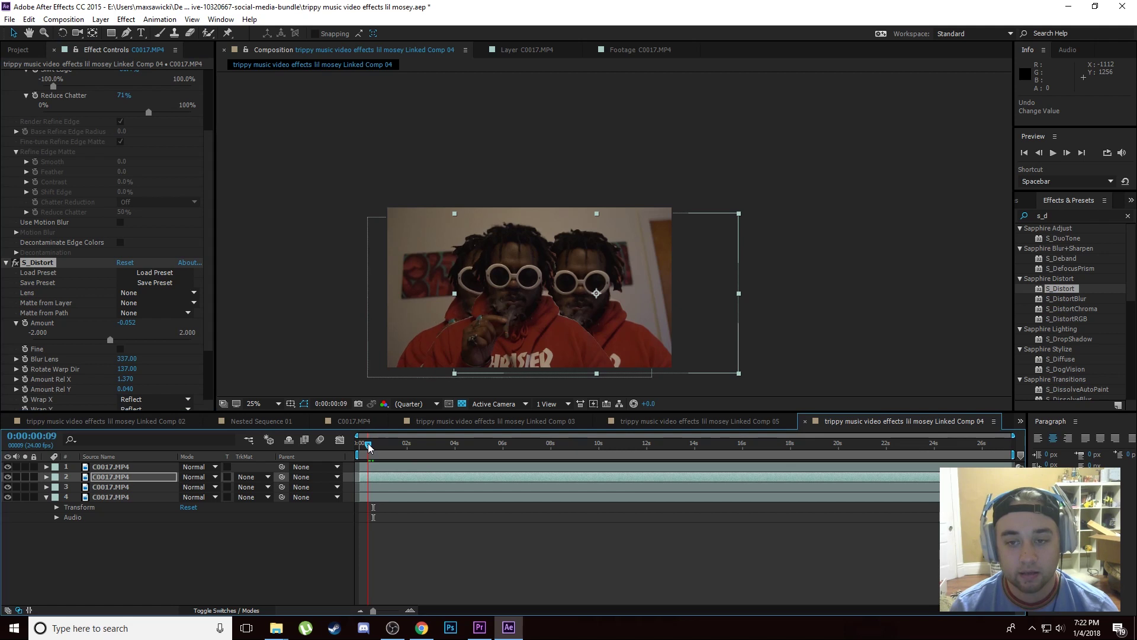
{"action": "left_click", "coordinate": [114, 322]}
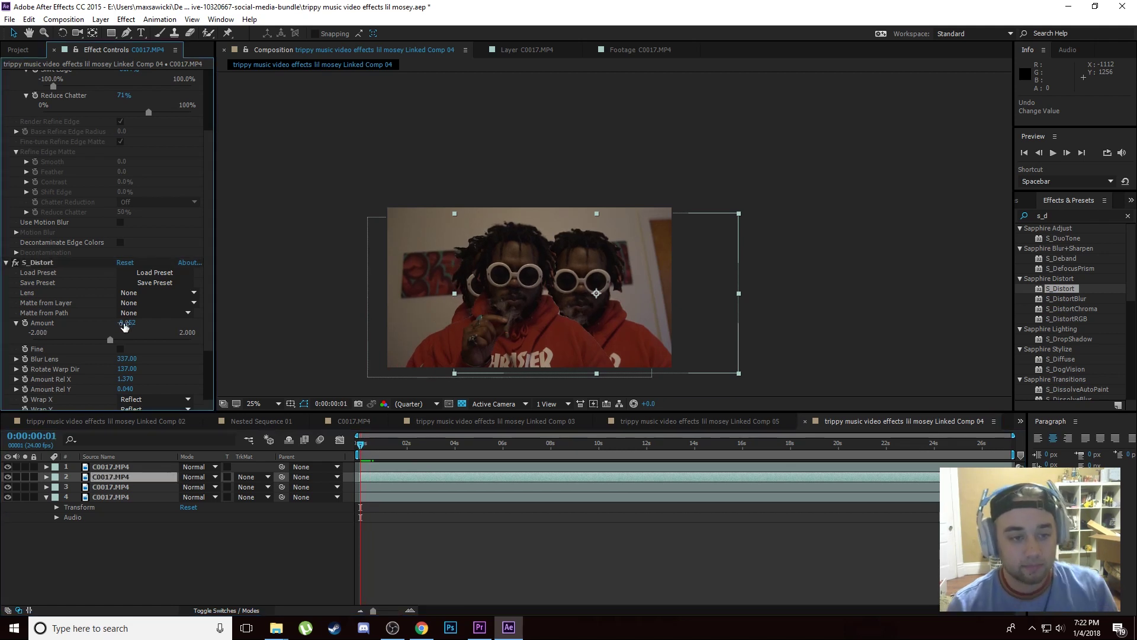
{"action": "type", "text": "0"}
{"action": "key", "text": "Return"}
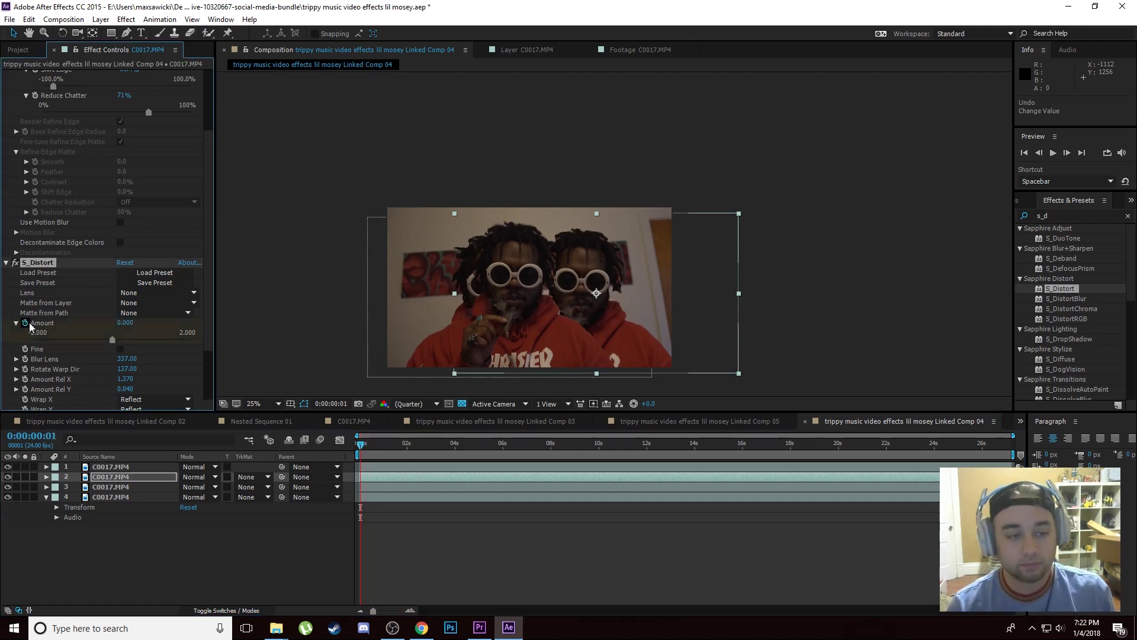
{"action": "key", "text": "space"}
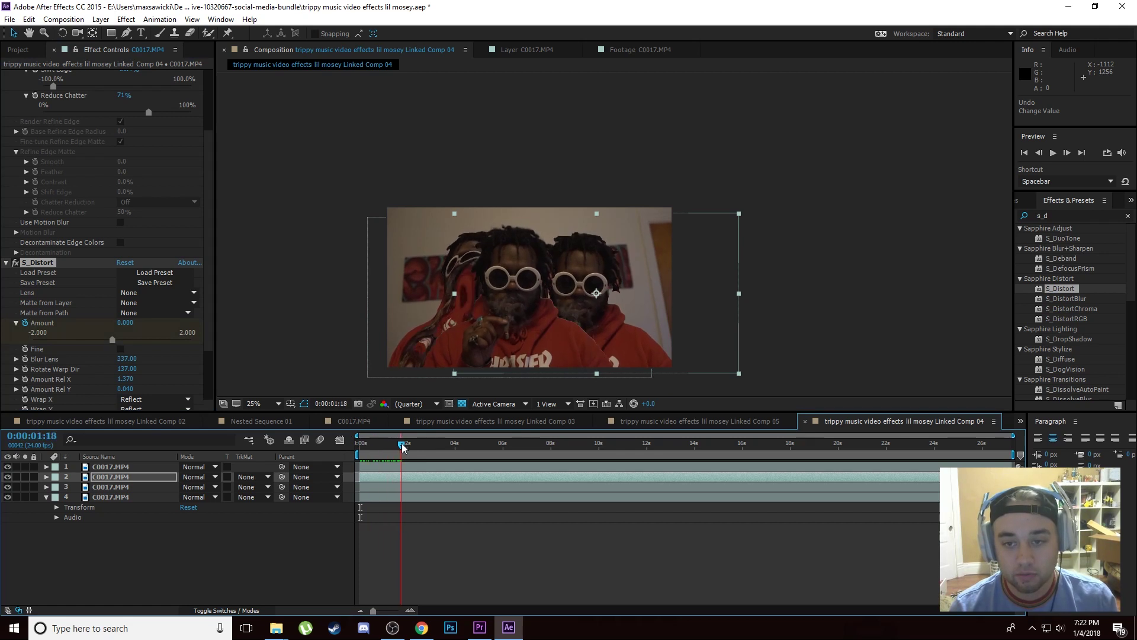
{"action": "left_click_drag", "start_coordinate": [115, 339], "coordinate": [50, 342]}
{"action": "mouse_move", "coordinate": [402, 444]}
{"action": "left_mouse_down"}
{"action": "mouse_move", "coordinate": [380, 445]}
{"action": "mouse_move", "coordinate": [398, 448]}
{"action": "left_mouse_up"}
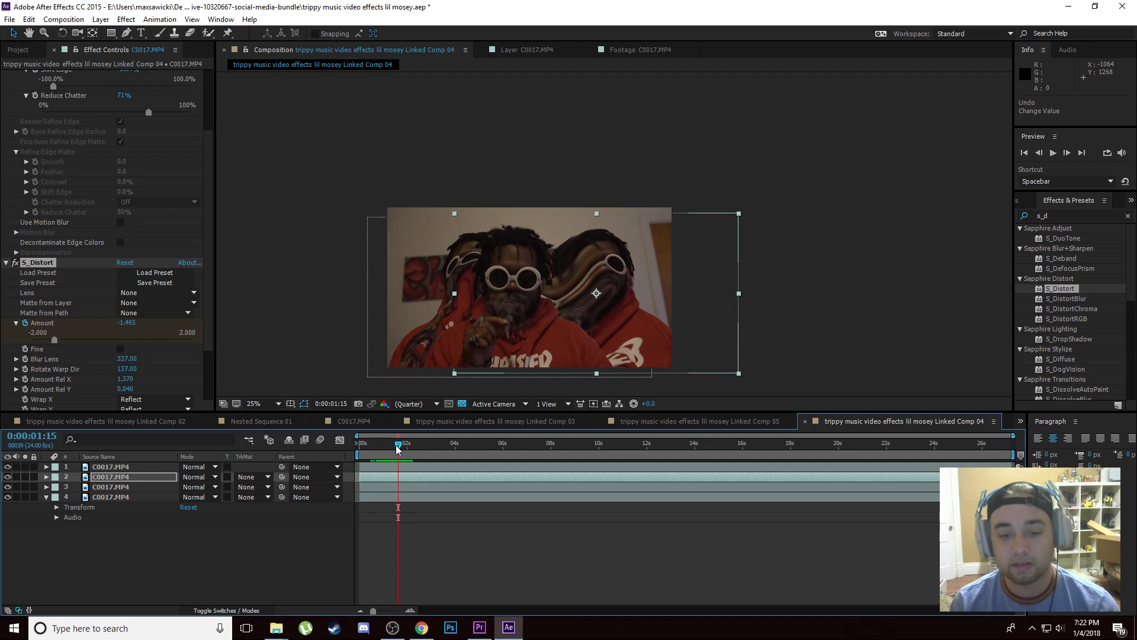
{"action": "left_click", "coordinate": [382, 443]}
Search 'flic' and drag S_Flicker onto layers 2 and 3, then preview
{"action": "left_click", "coordinate": [1128, 217]}
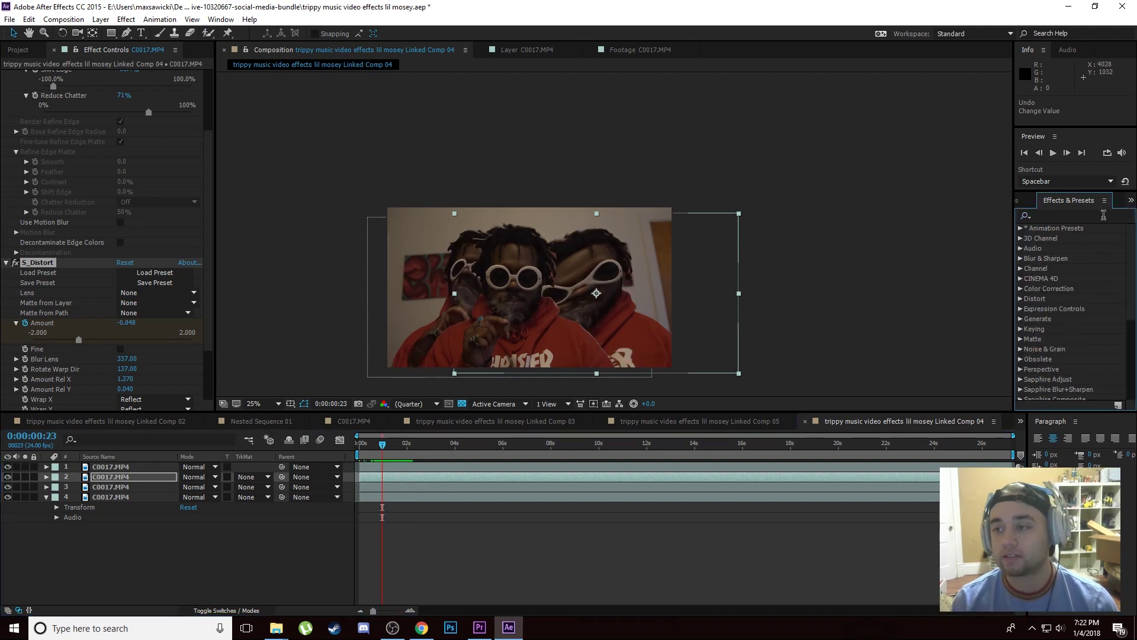
{"action": "type", "text": "flicker"}
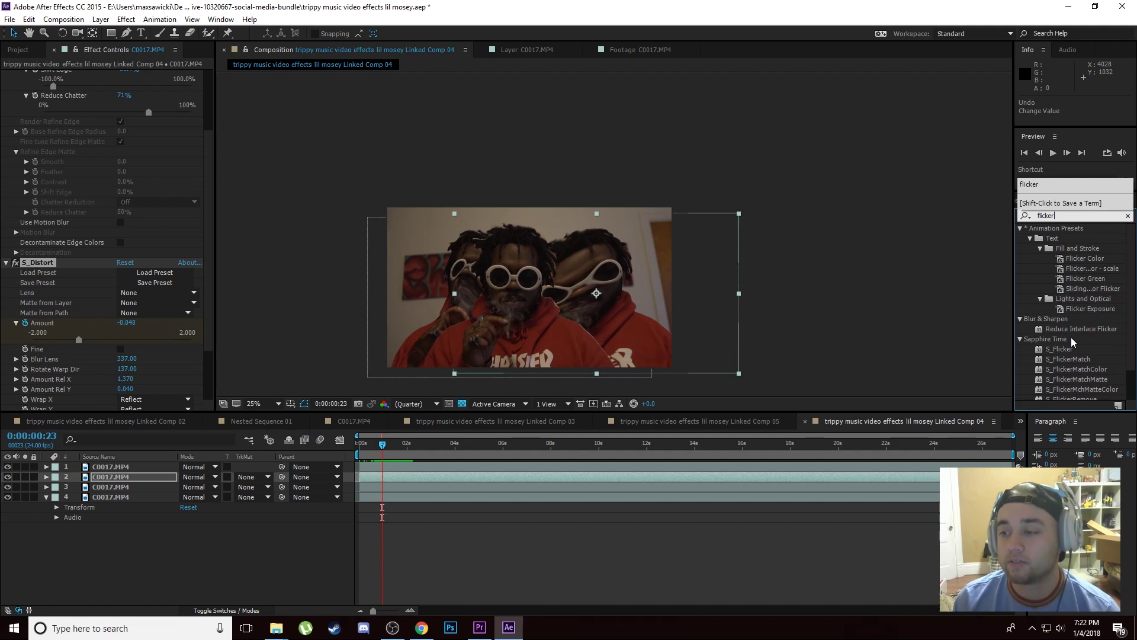
{"action": "left_click_drag", "start_coordinate": [1060, 348], "coordinate": [130, 474]}
{"action": "left_click_drag", "start_coordinate": [1060, 349], "coordinate": [130, 487]}
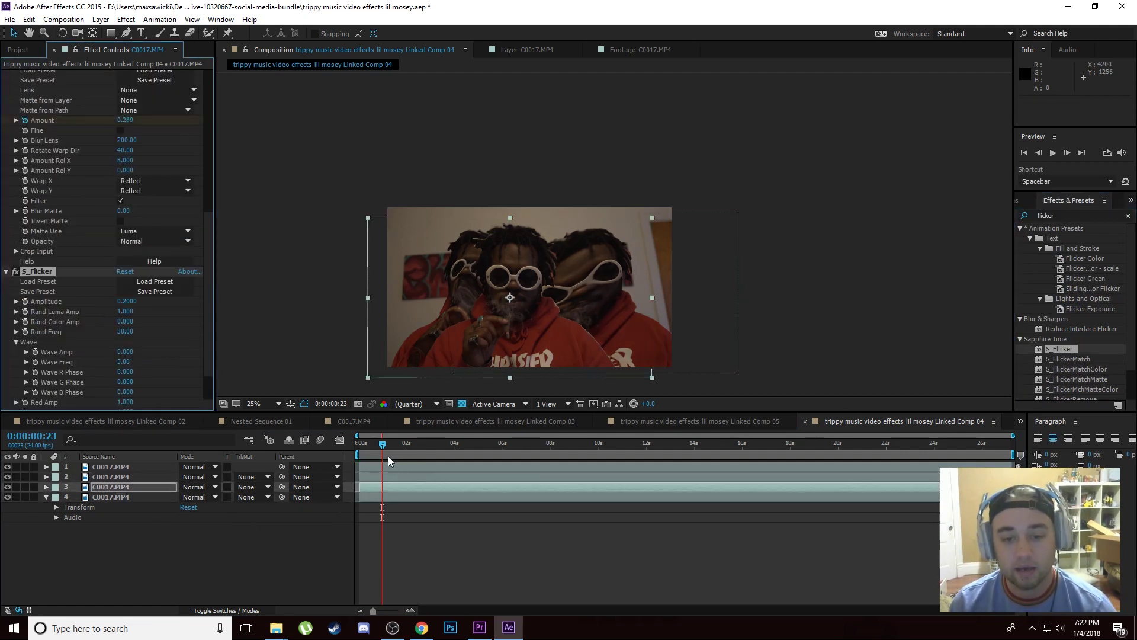
{"action": "key", "text": "space"}
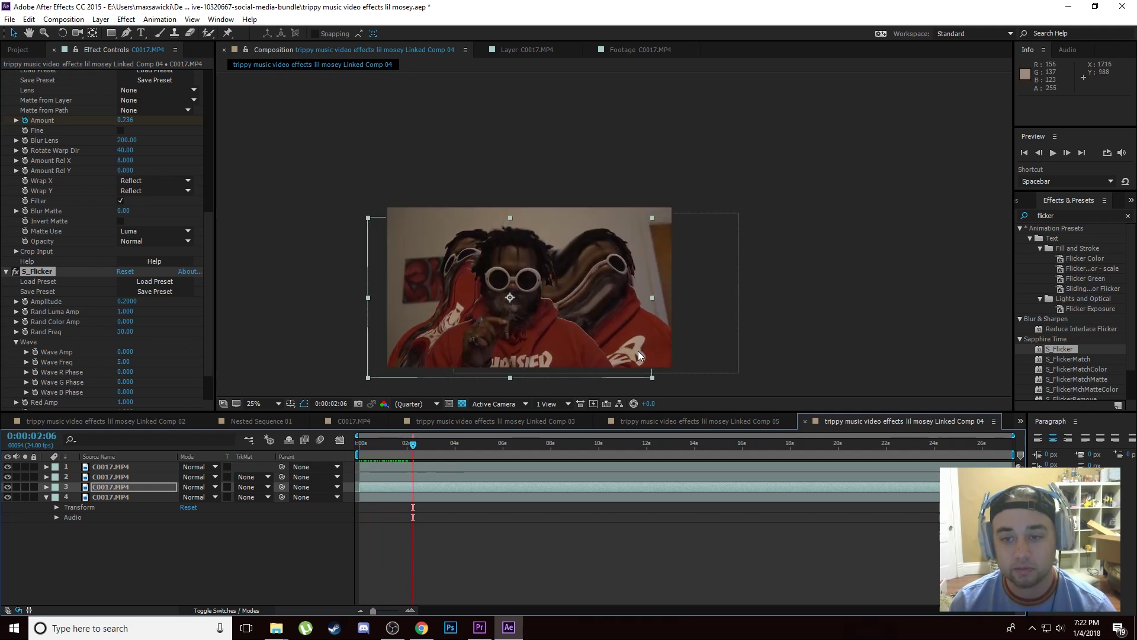
{"action": "mouse_move", "coordinate": [403, 446]}
{"action": "left_mouse_down"}
{"action": "mouse_move", "coordinate": [372, 456]}
{"action": "mouse_move", "coordinate": [448, 456]}
{"action": "mouse_move", "coordinate": [389, 456]}
{"action": "mouse_move", "coordinate": [397, 465]}
{"action": "left_mouse_up"}
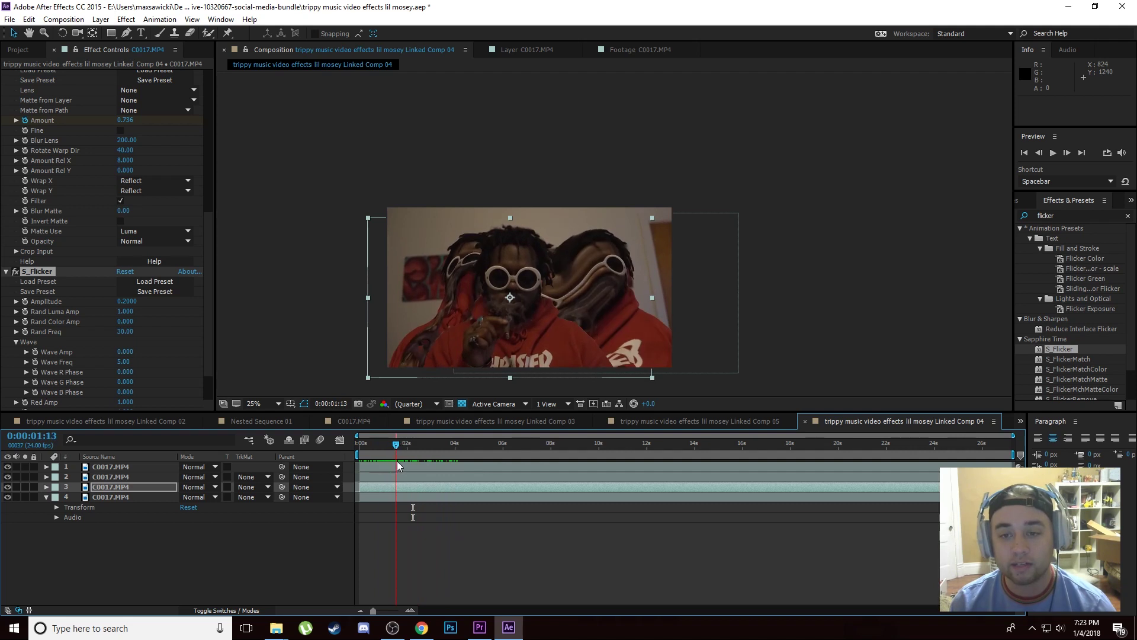
Compare against the reference music video, then scrub through the combined warp and flicker
{"action": "left_click", "coordinate": [421, 628]}
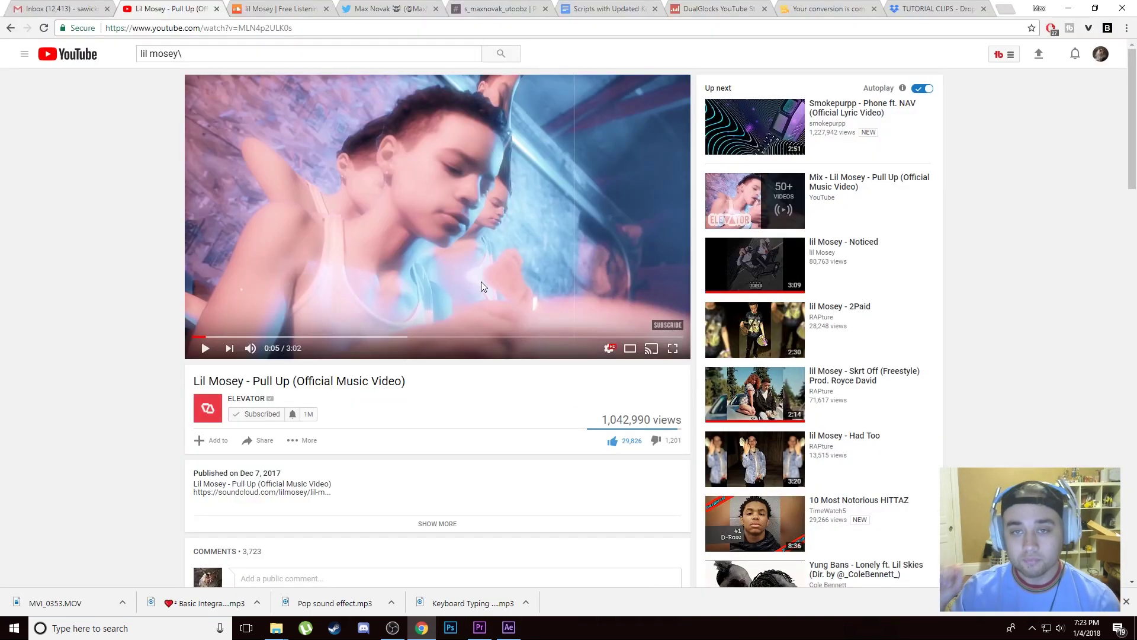
{"action": "left_click", "coordinate": [480, 627]}
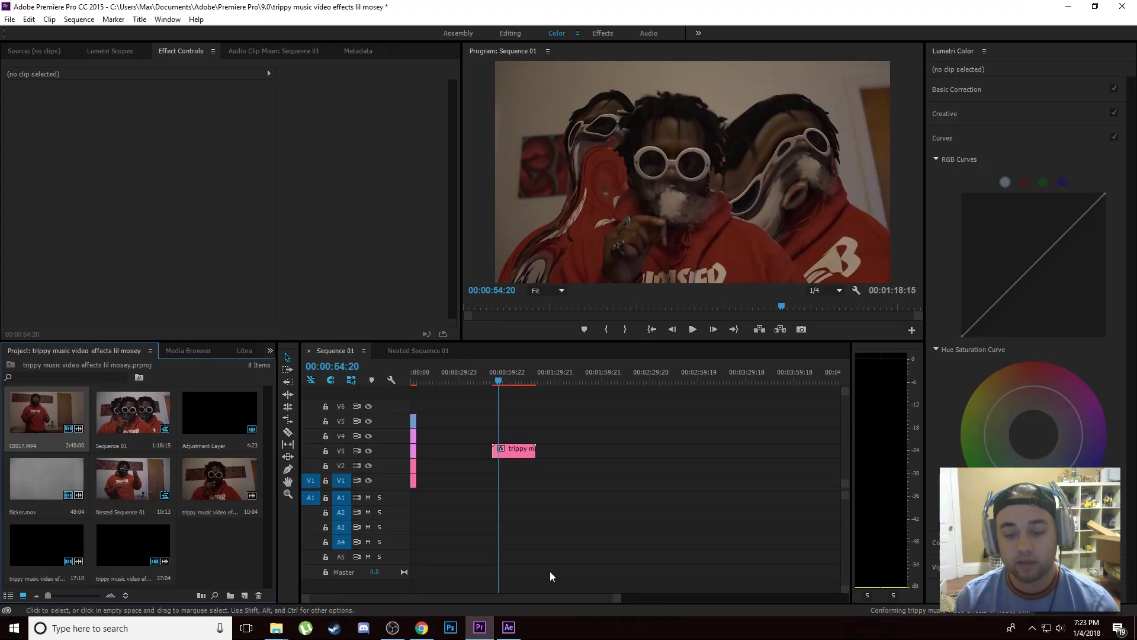
{"action": "left_click", "coordinate": [508, 627]}
{"action": "left_click", "coordinate": [373, 448]}
{"action": "left_click_drag", "start_coordinate": [373, 448], "coordinate": [388, 452]}
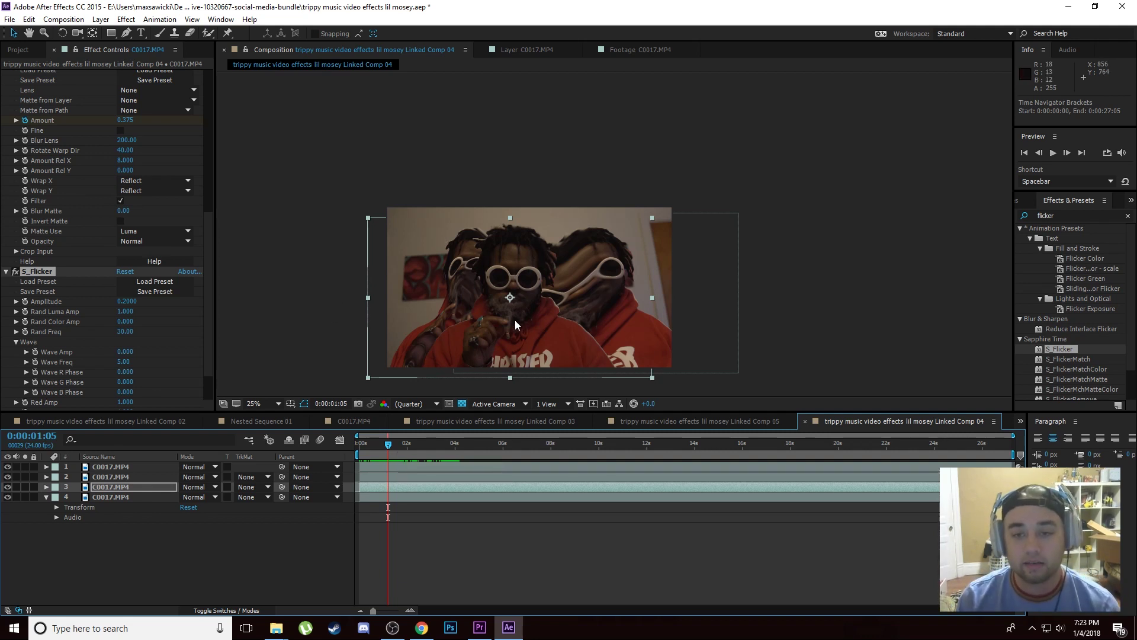